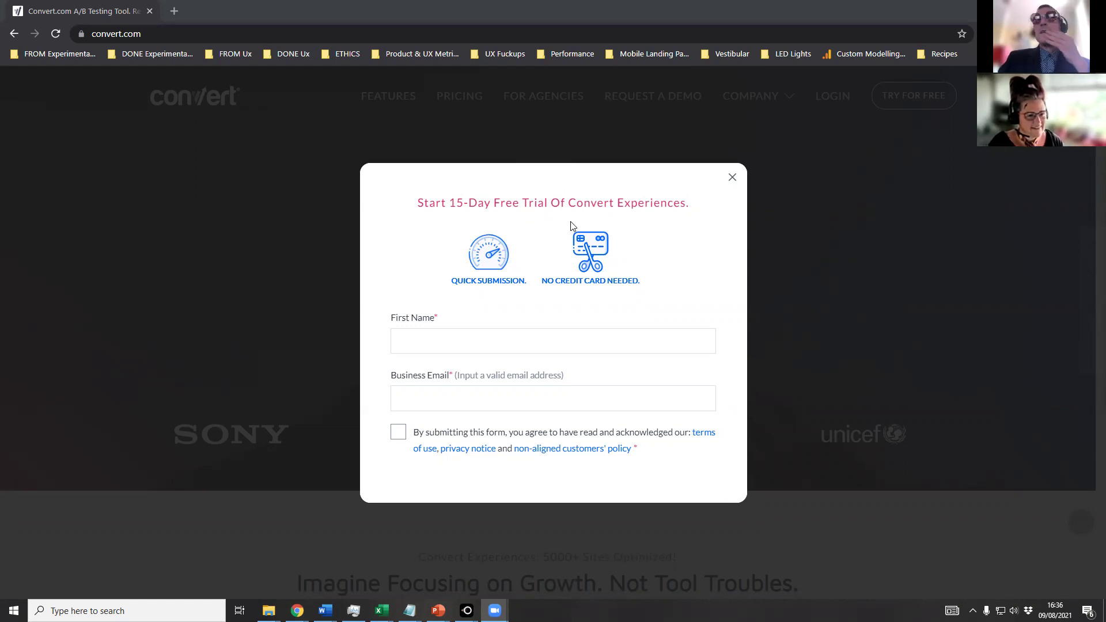
Highlight the 'Start 15-Day Free Trial Of Convert Experiences' heading on the sign-up form.
{"action": "left_click_drag", "start_coordinate": [419, 202], "coordinate": [681, 238]}
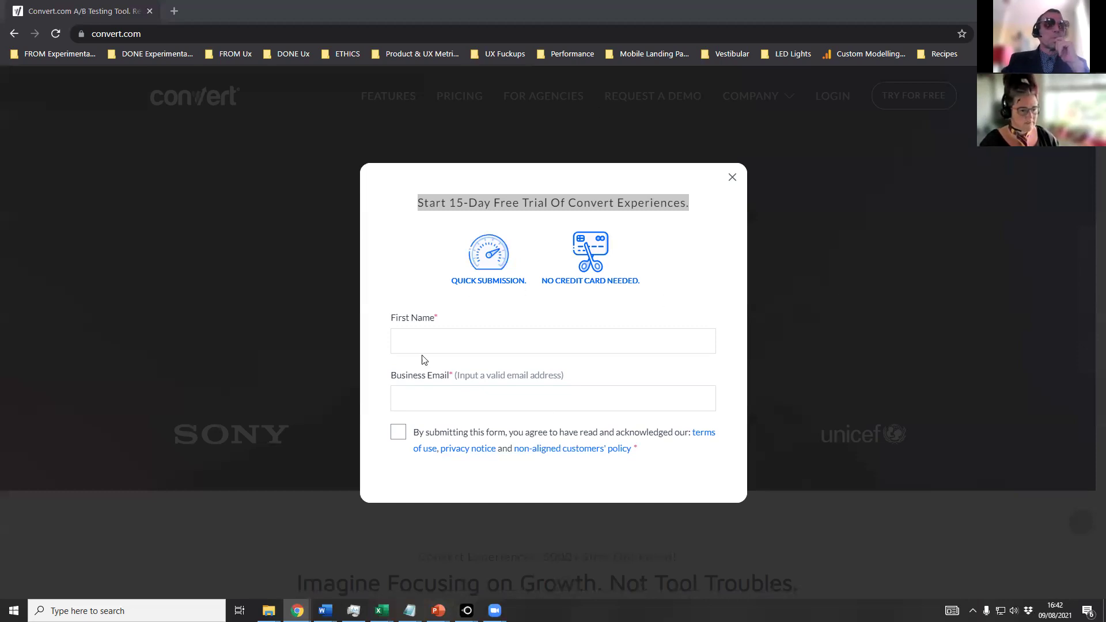
Put the cursor in the trial form's First Name field, then switch to PowerPoint.
{"action": "left_click", "coordinate": [481, 347]}
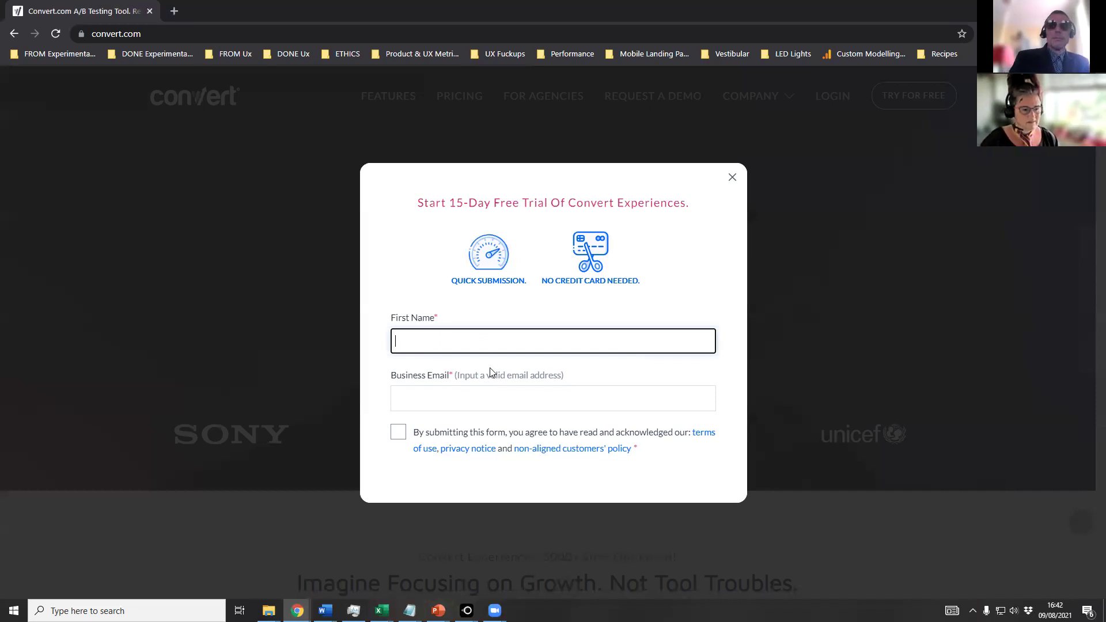
{"action": "key", "text": "alt+Tab"}
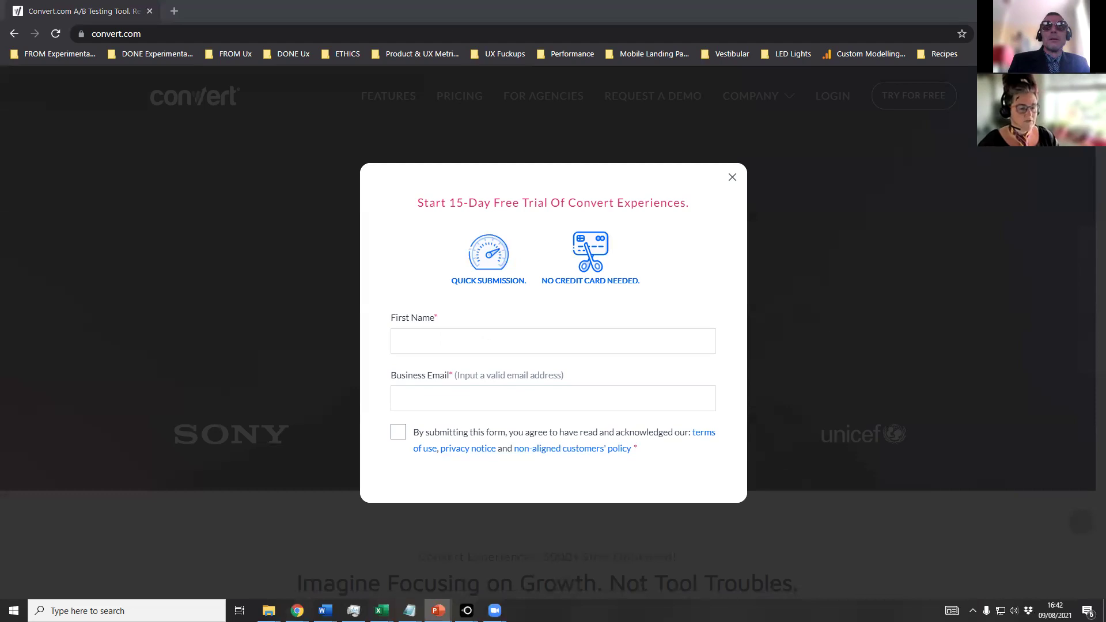
Enter a first name, then move between First Name and Business Email to validate it.
{"action": "left_click", "coordinate": [482, 341]}
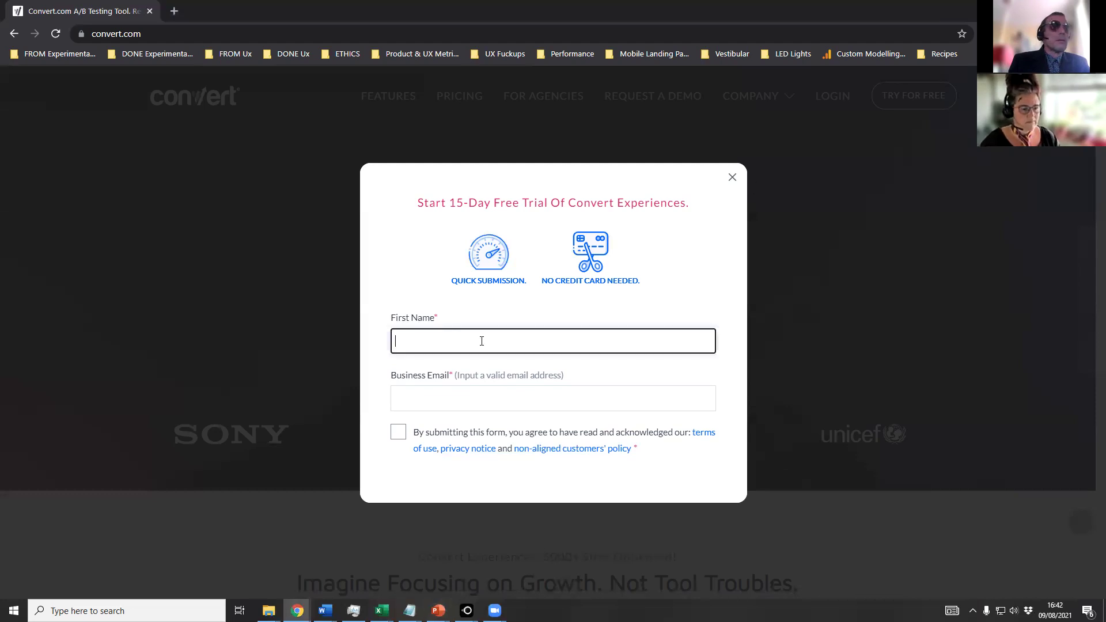
{"action": "type", "text": "edward"}
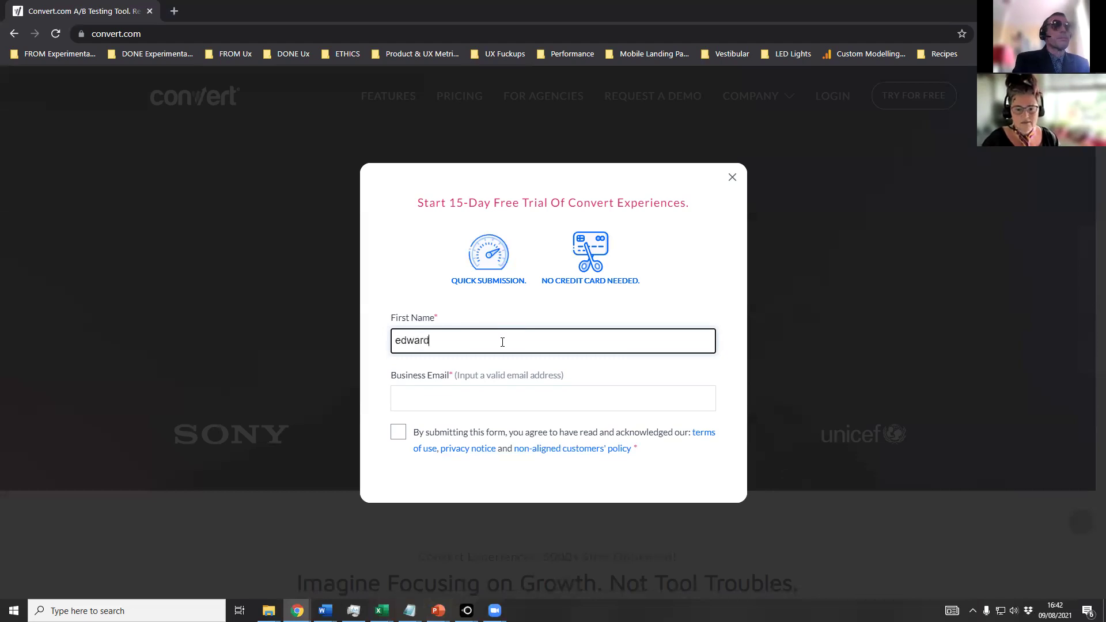
{"action": "left_click", "coordinate": [532, 396]}
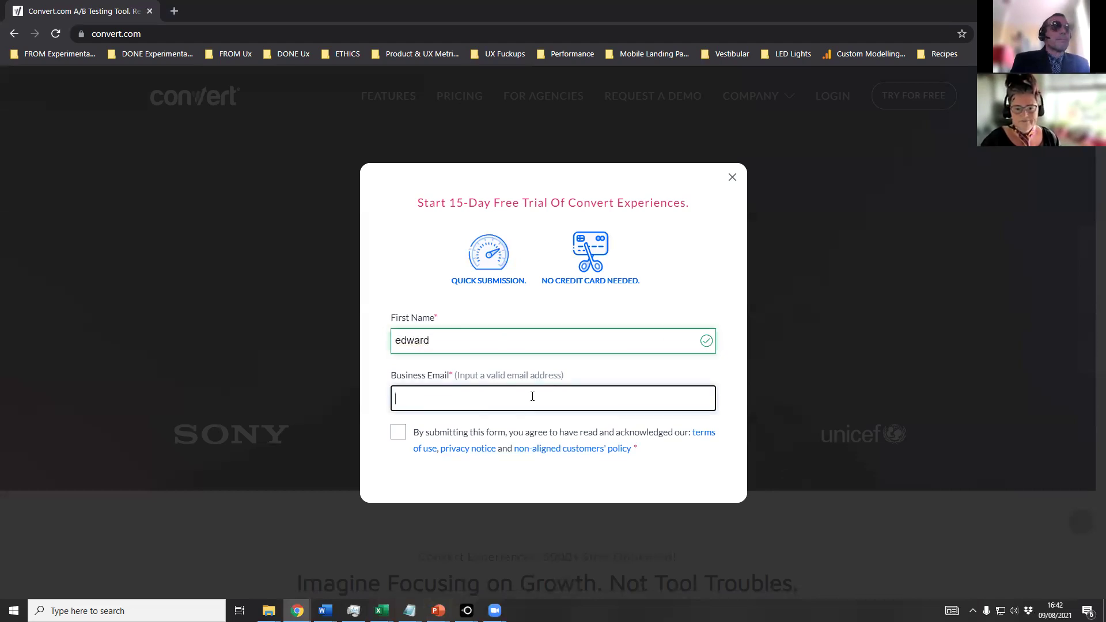
{"action": "left_click", "coordinate": [451, 340]}
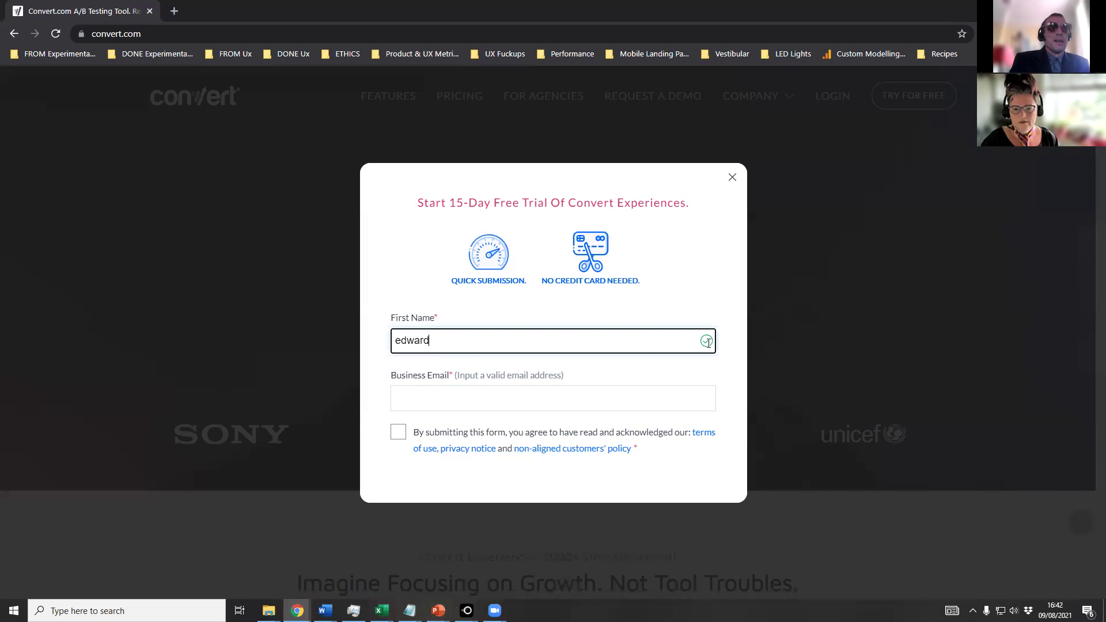
{"action": "left_click", "coordinate": [416, 401]}
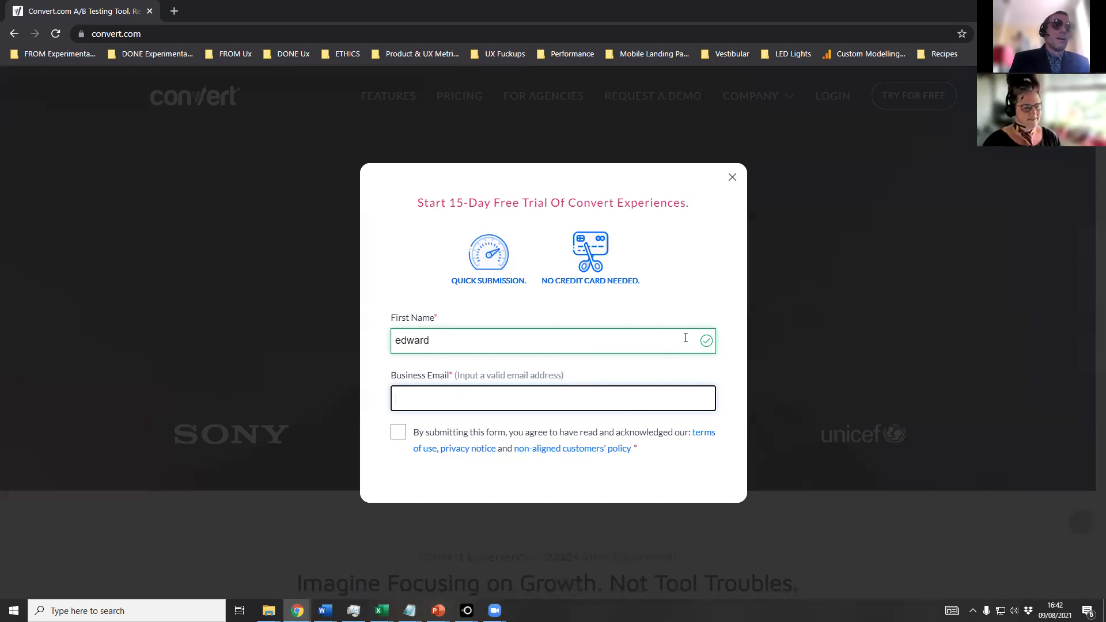
{"action": "left_click", "coordinate": [439, 342]}
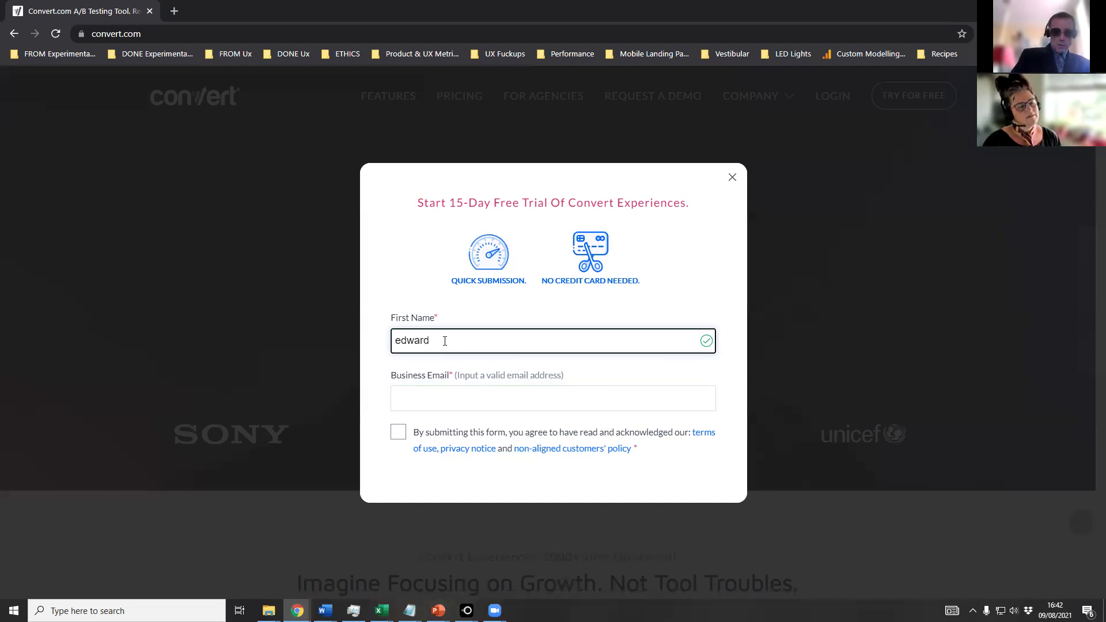
Cut the first name to two letters and leave the field to show the 3-character error.
{"action": "key", "text": "BackSpace"}
{"action": "key", "text": "BackSpace"}
{"action": "key", "text": "BackSpace"}
{"action": "key", "text": "BackSpace"}
{"action": "key", "text": "BackSpace"}
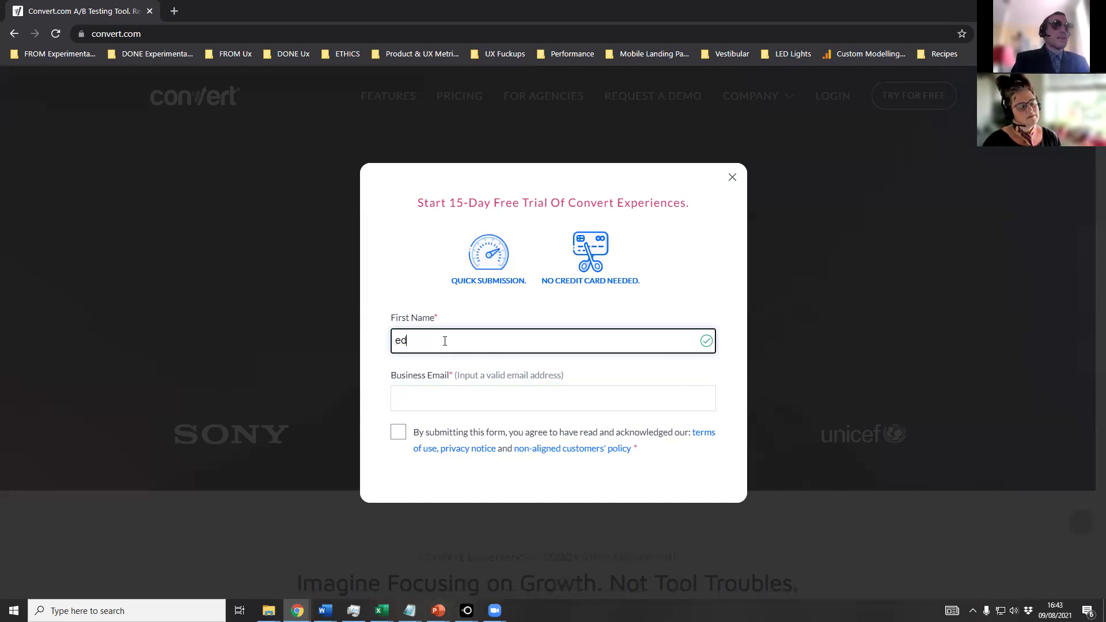
{"action": "type", "text": "e"}
{"action": "key", "text": "BackSpace"}
{"action": "type", "text": "d"}
{"action": "left_click", "coordinate": [430, 409]}
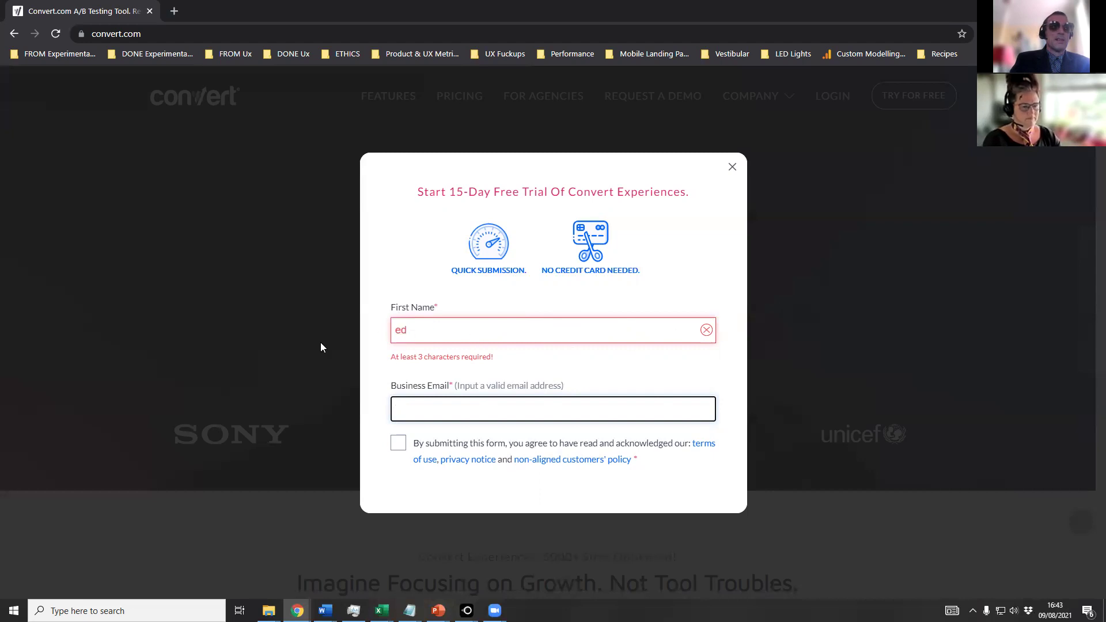
{"action": "mouse_move", "coordinate": [573, 460]}
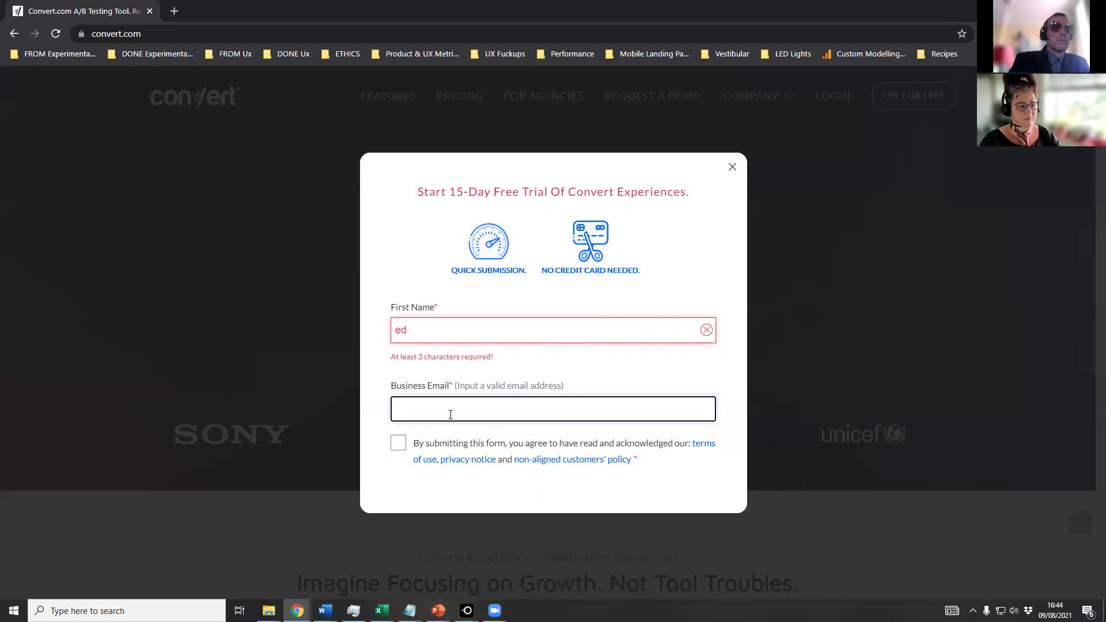
{"action": "left_click_drag", "start_coordinate": [394, 361], "coordinate": [504, 364]}
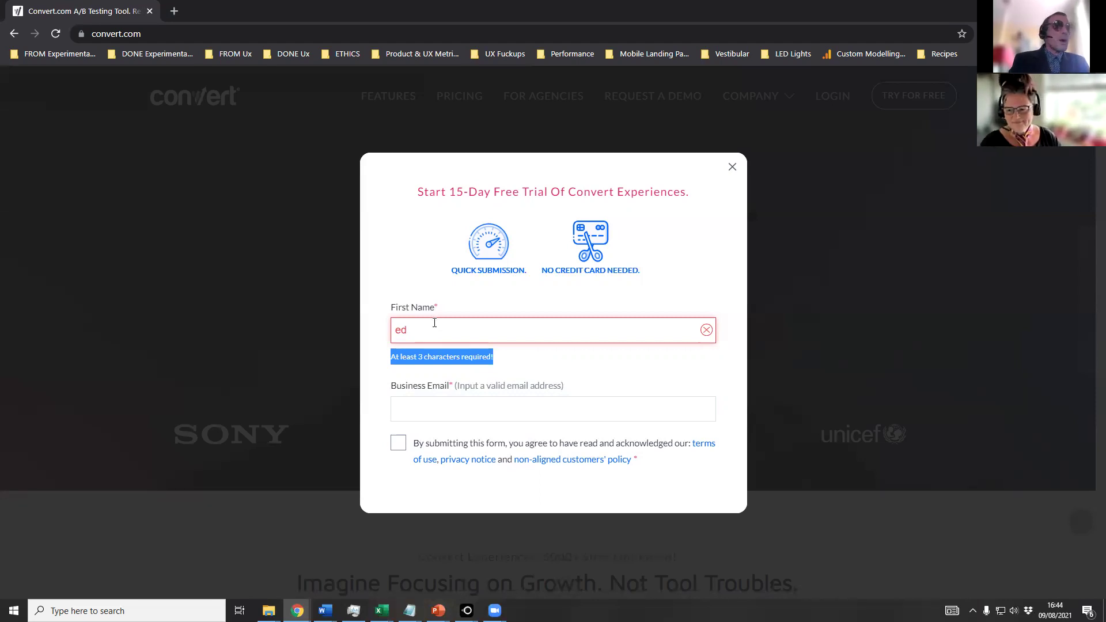
Type a partial business email, then fix its mistyped ending so it ends at the '@'.
{"action": "left_click", "coordinate": [465, 404]}
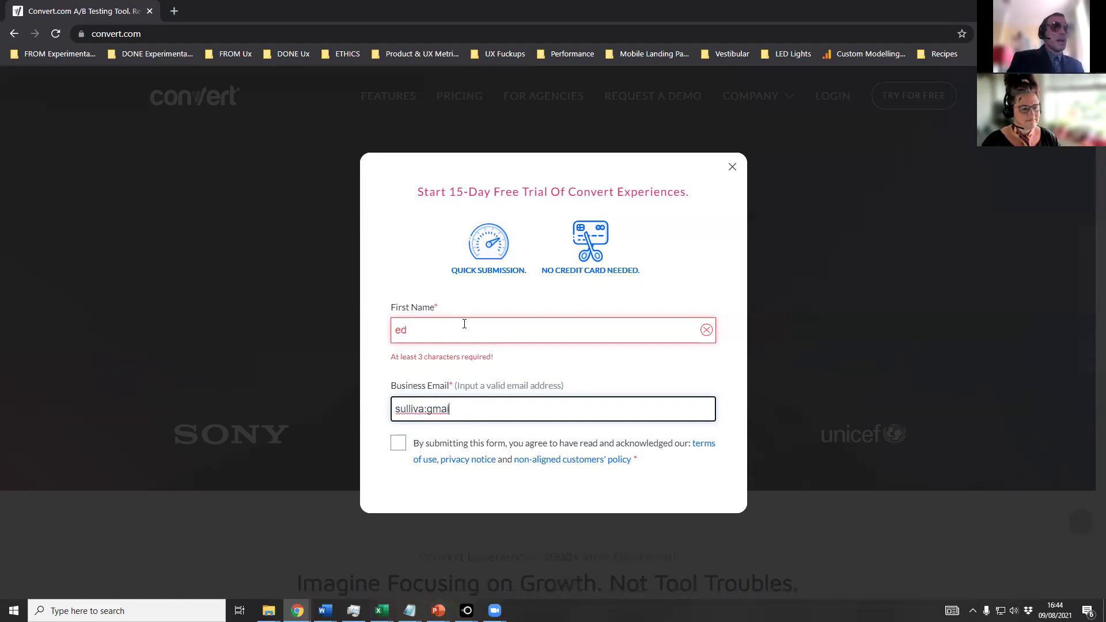
{"action": "left_click", "coordinate": [465, 324]}
{"action": "left_click_drag", "start_coordinate": [521, 430], "coordinate": [397, 438]}
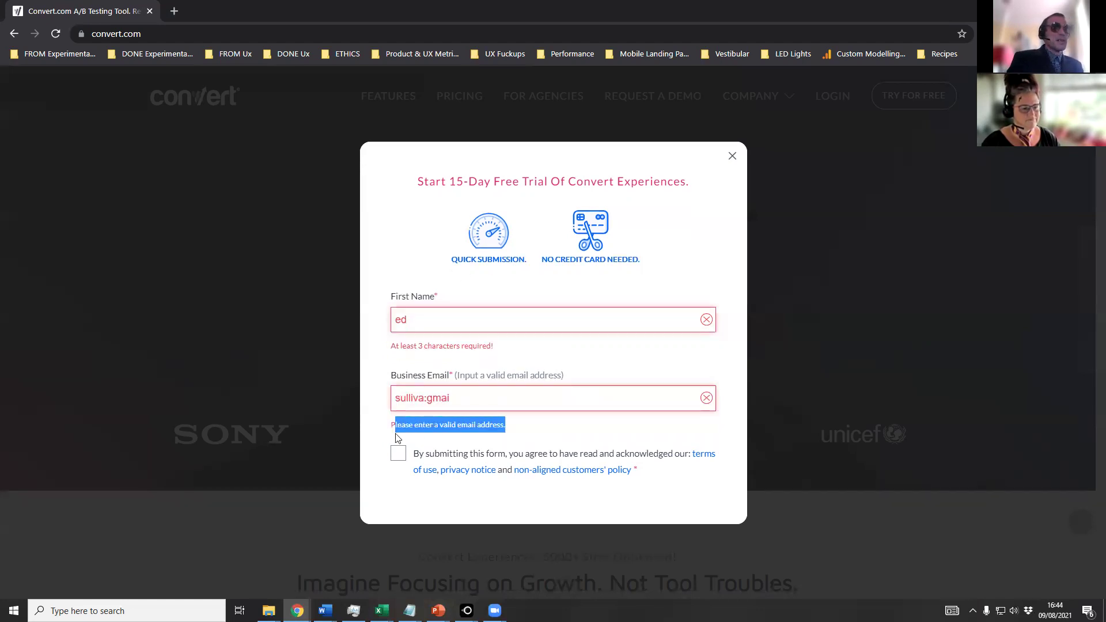
{"action": "left_click", "coordinate": [379, 440]}
{"action": "left_click", "coordinate": [467, 395]}
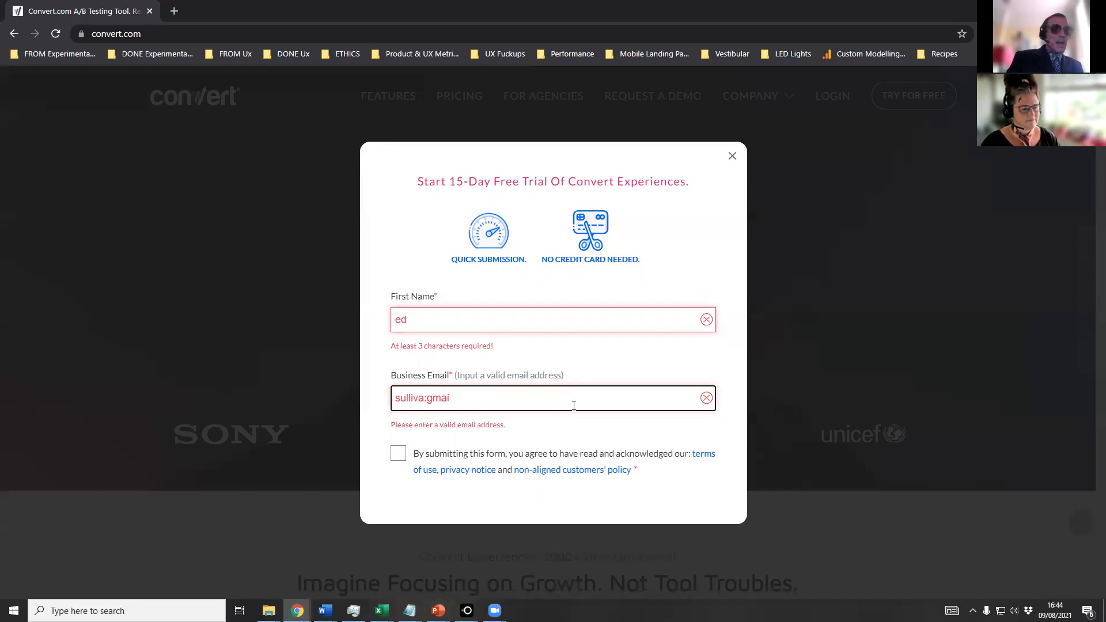
{"action": "key", "text": "BackSpace"}
{"action": "key", "text": "BackSpace"}
{"action": "key", "text": "BackSpace"}
{"action": "key", "text": "BackSpace"}
{"action": "key", "text": "BackSpace"}
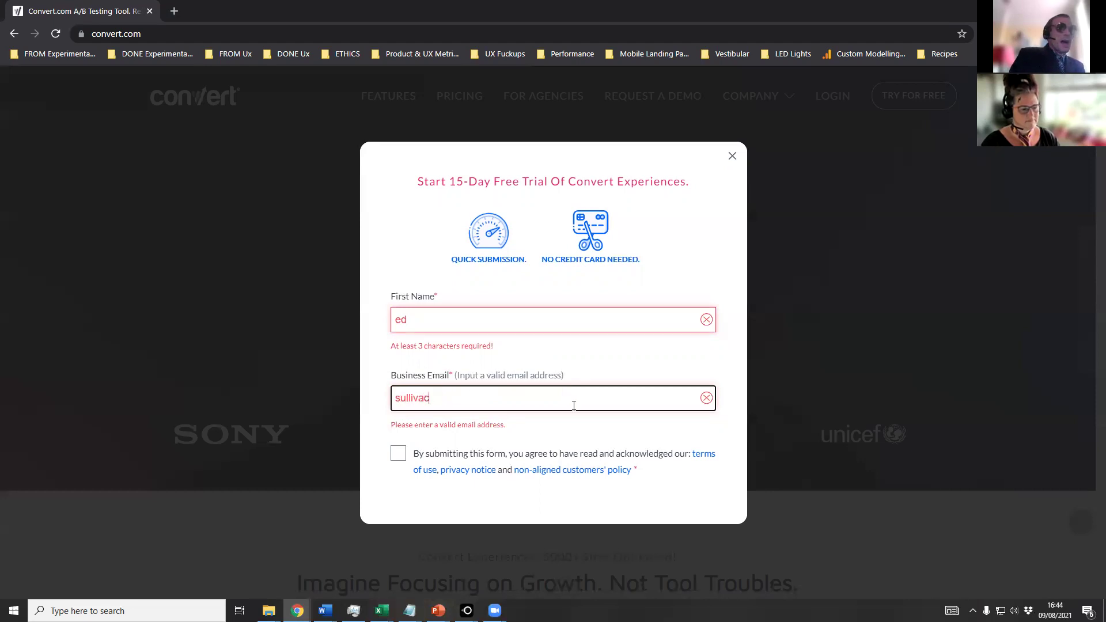
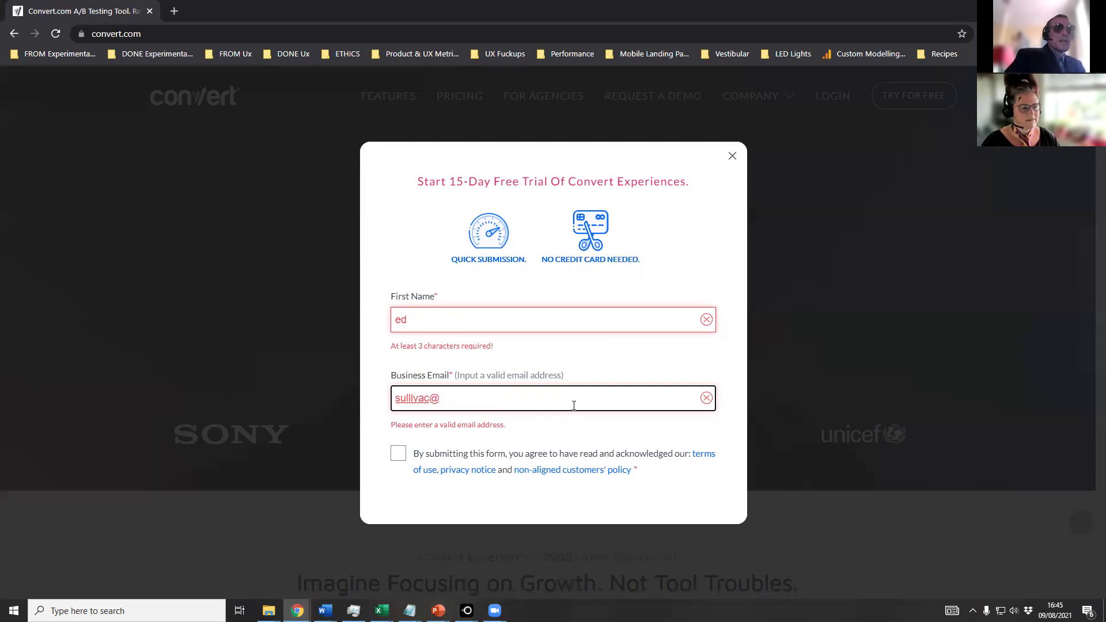
Complete the first name so it passes validation with a green check.
{"action": "left_click", "coordinate": [458, 324]}
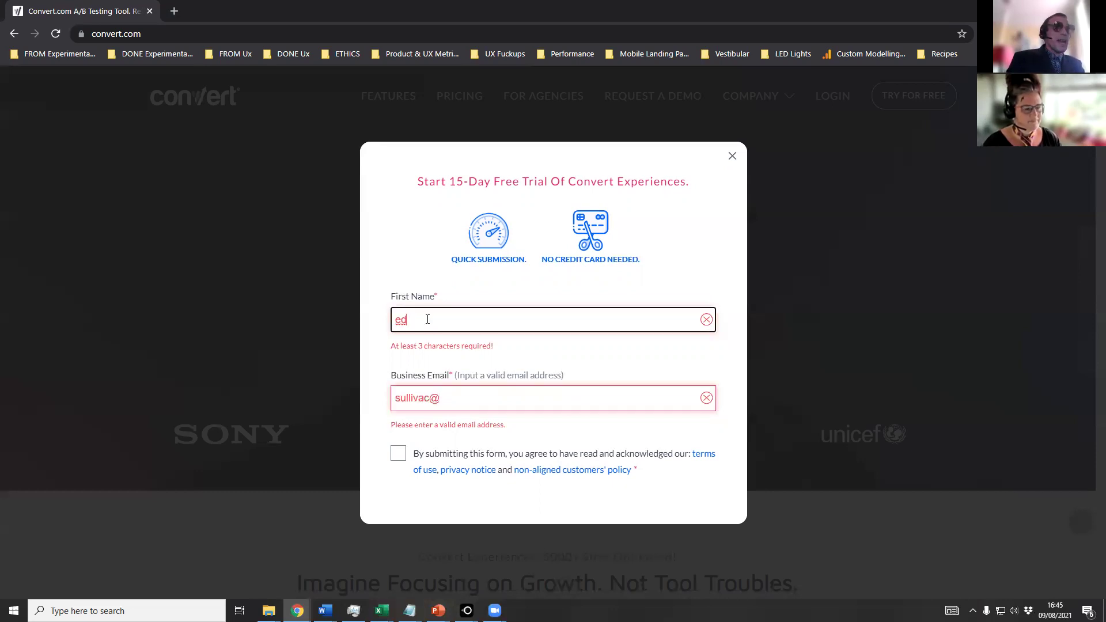
{"action": "type", "text": "ward"}
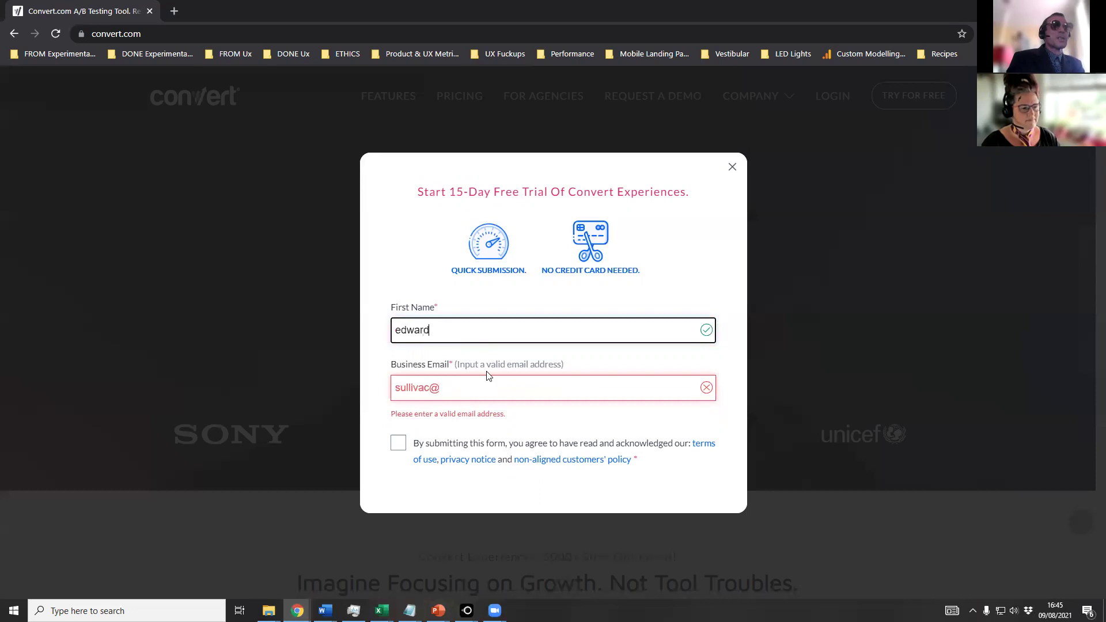
{"action": "left_click", "coordinate": [448, 386]}
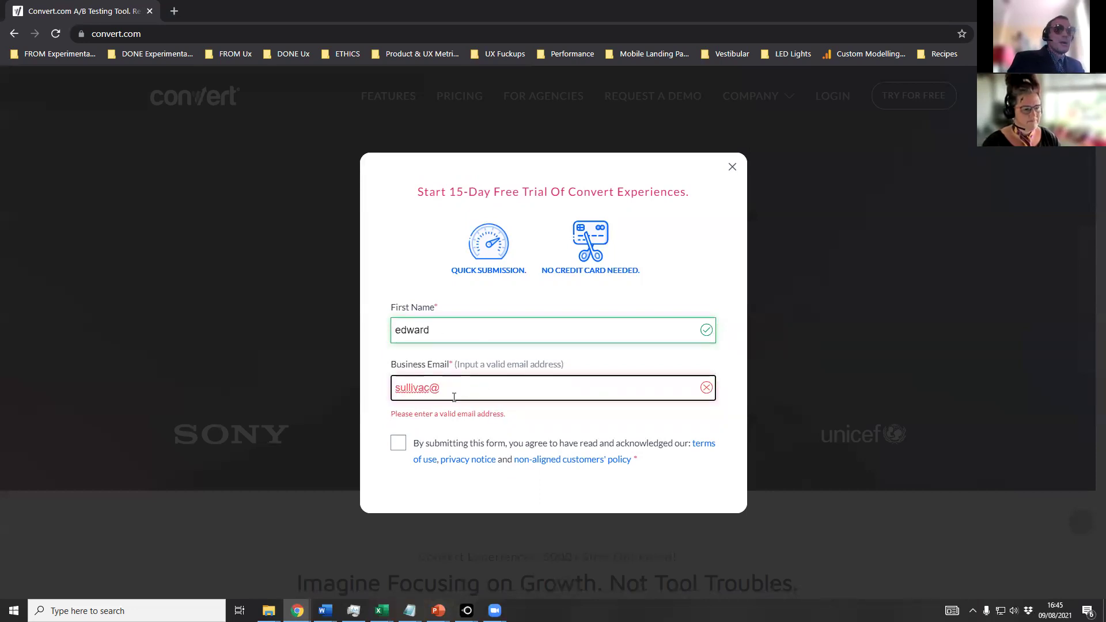
{"action": "left_click_drag", "start_coordinate": [510, 416], "coordinate": [378, 418]}
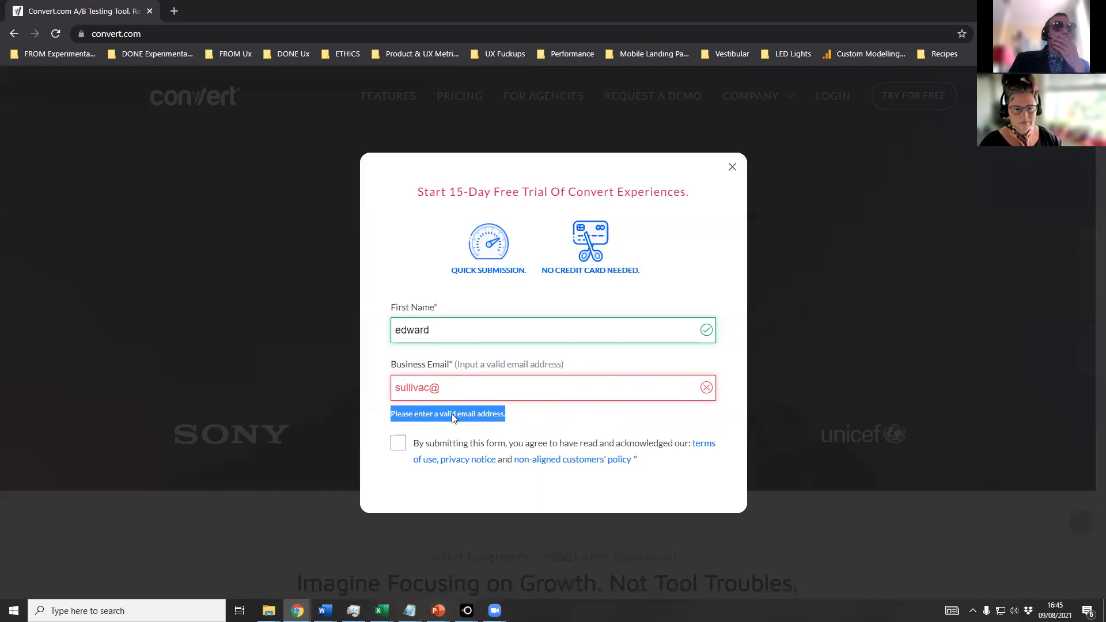
{"action": "left_click", "coordinate": [529, 420]}
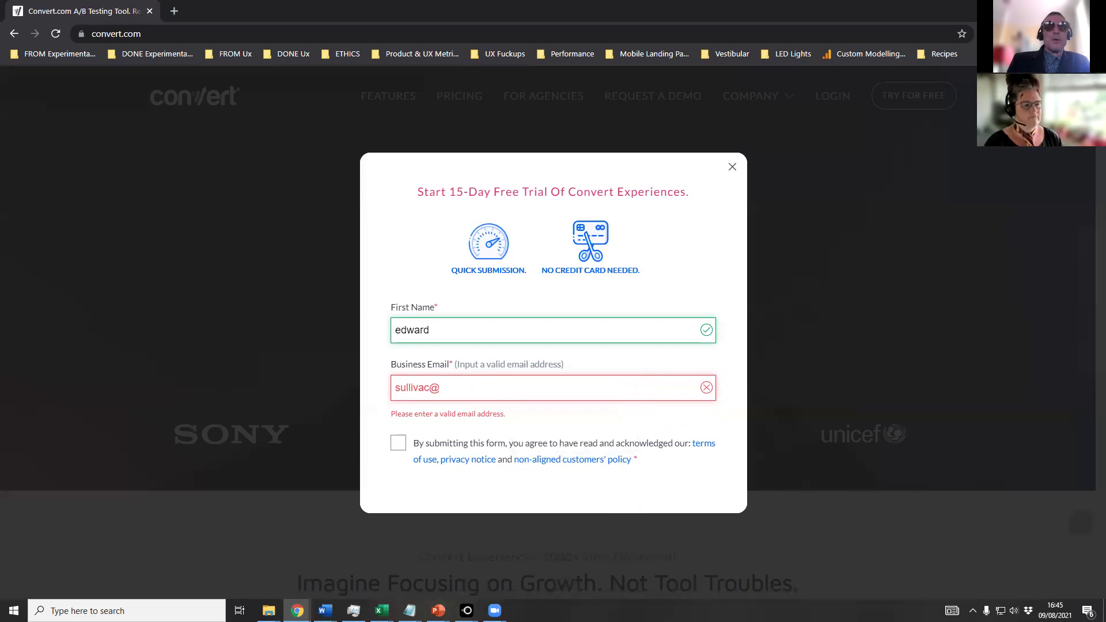
{"action": "key", "text": "alt+Tab"}
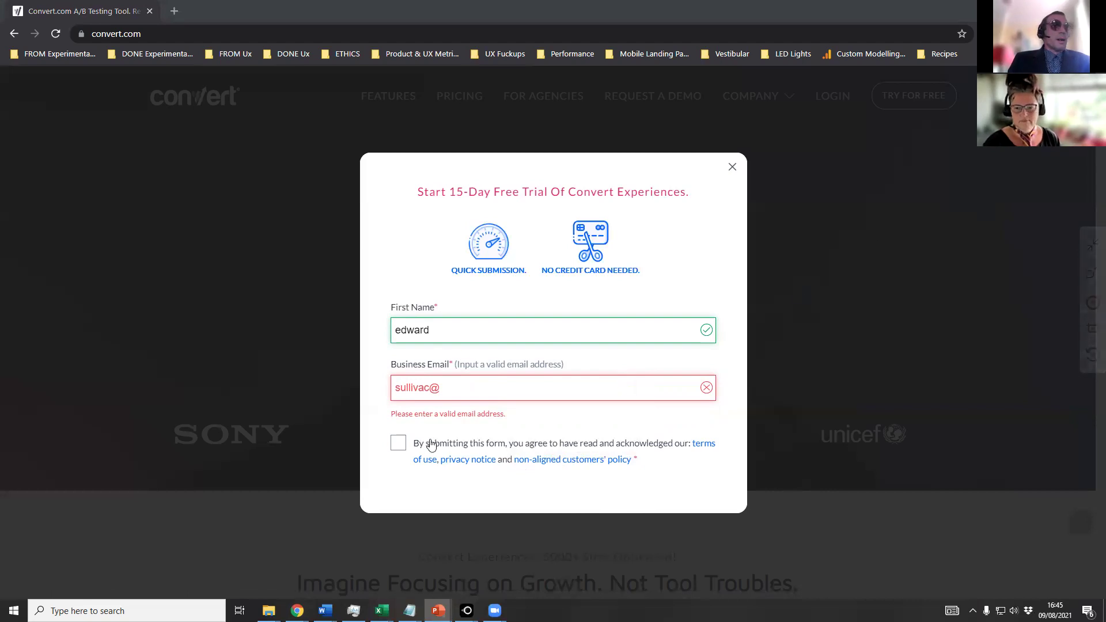
{"action": "left_click", "coordinate": [493, 389]}
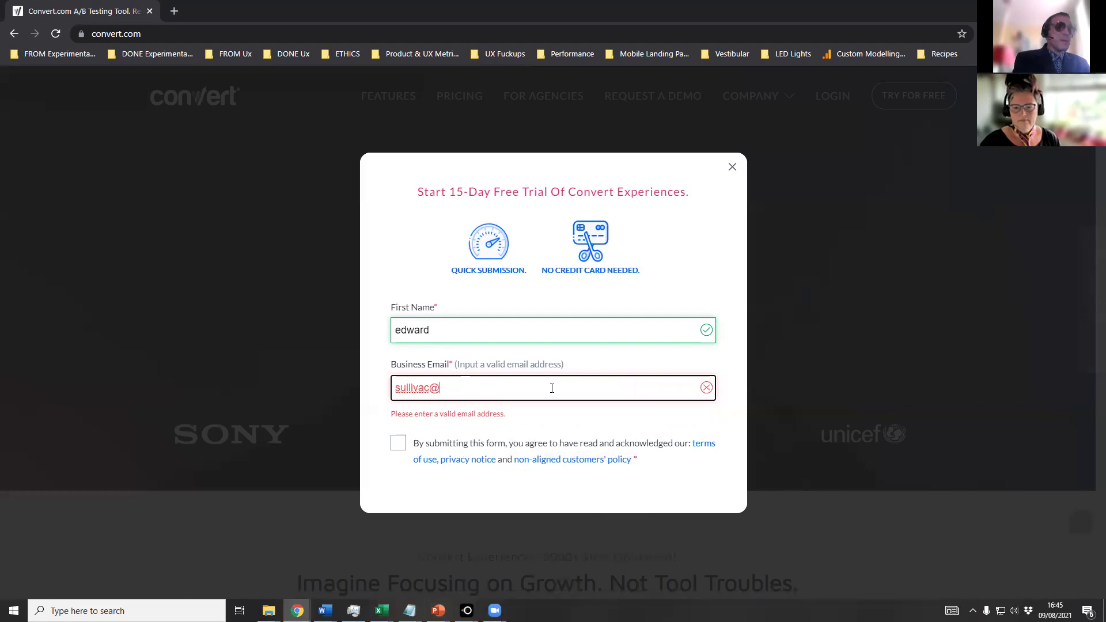
Finish the business email with a '.com' domain, fixing typos, then select the domain part.
{"action": "type", "text": "gmail"}
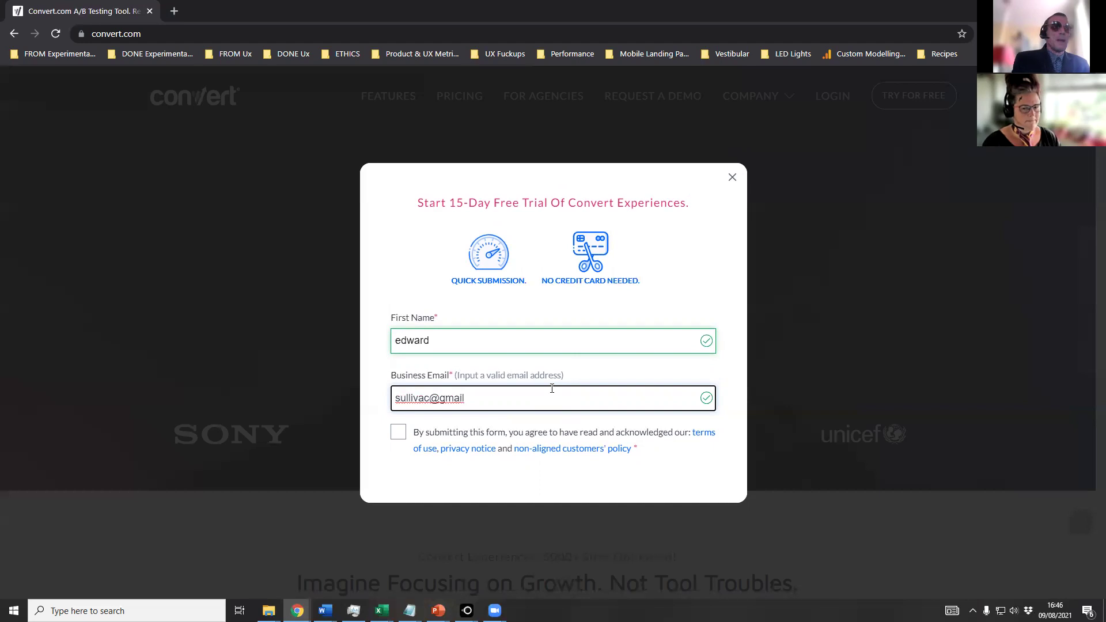
{"action": "key", "text": "BackSpace"}
{"action": "key", "text": "BackSpace"}
{"action": "type", "text": "ai"}
{"action": "key", "text": "BackSpace"}
{"action": "key", "text": "BackSpace"}
{"action": "type", "text": "ial.com"}
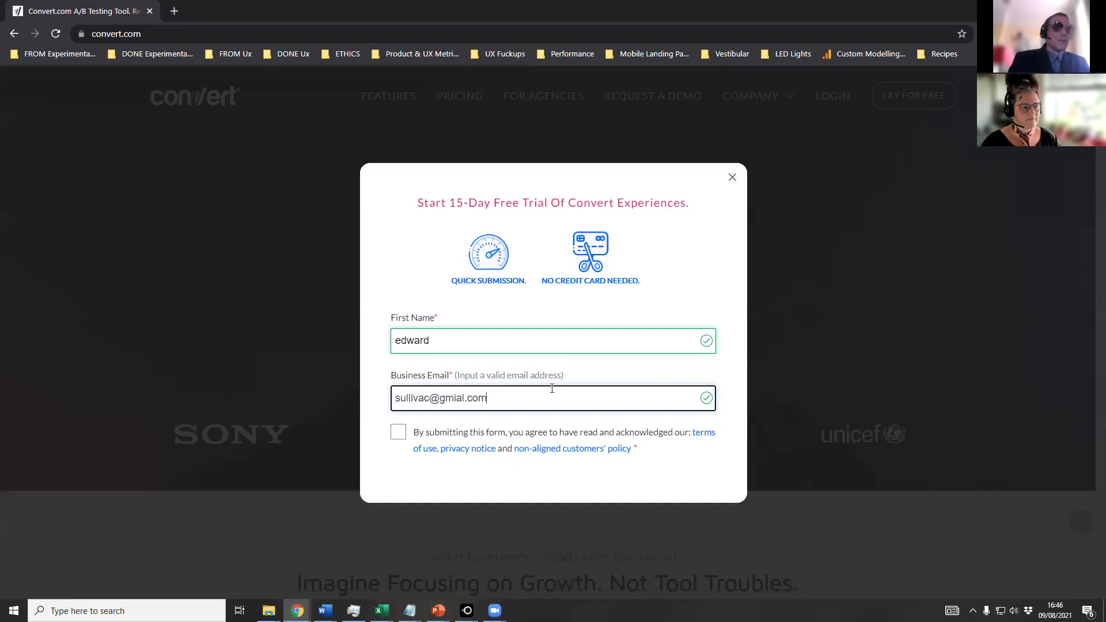
{"action": "key", "text": "ctrl+shift+Left"}
{"action": "key", "text": "ctrl+shift+Left"}
{"action": "key", "text": "ctrl+shift+Left"}
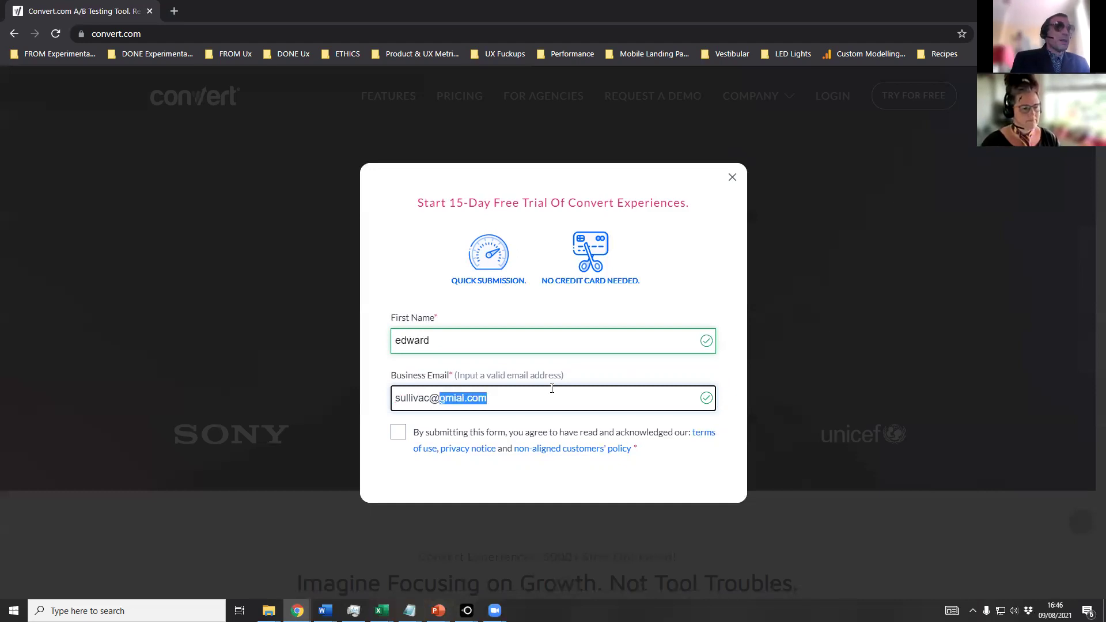
Tick the terms checkbox, switch to PowerPoint, then toggle the terms consent off and on.
{"action": "left_click", "coordinate": [398, 432]}
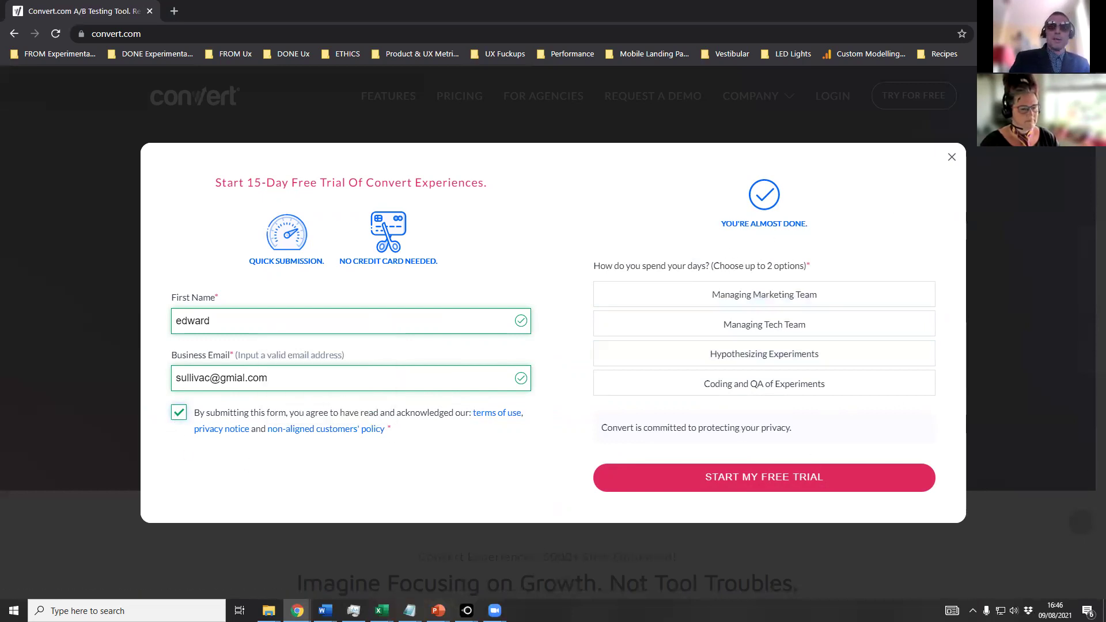
{"action": "left_click", "coordinate": [438, 611]}
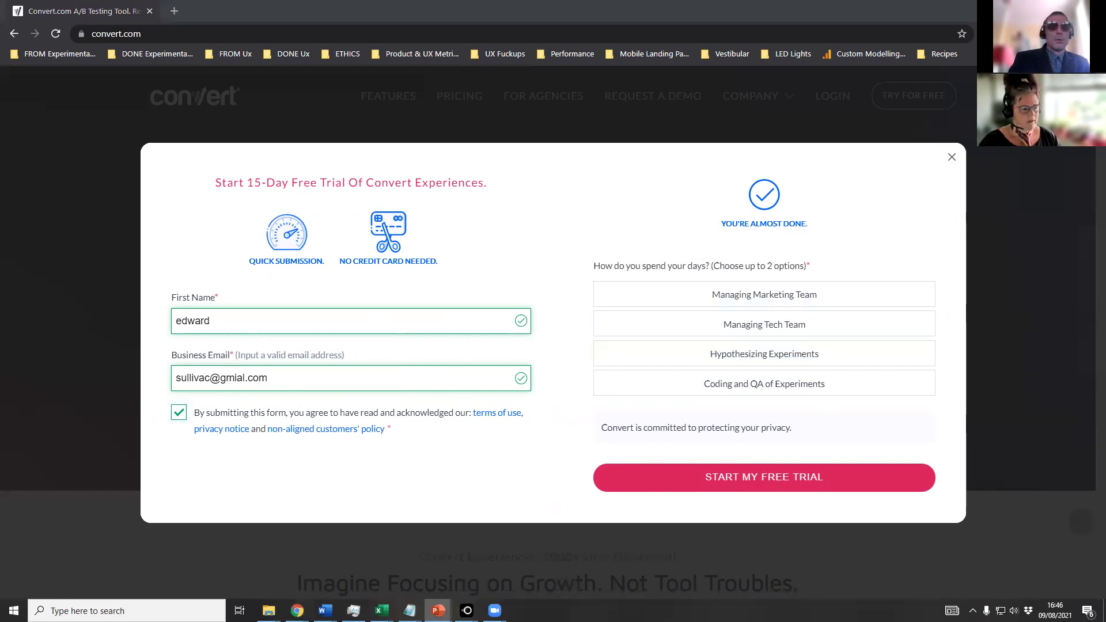
{"action": "left_click", "coordinate": [179, 413]}
{"action": "left_click", "coordinate": [179, 414]}
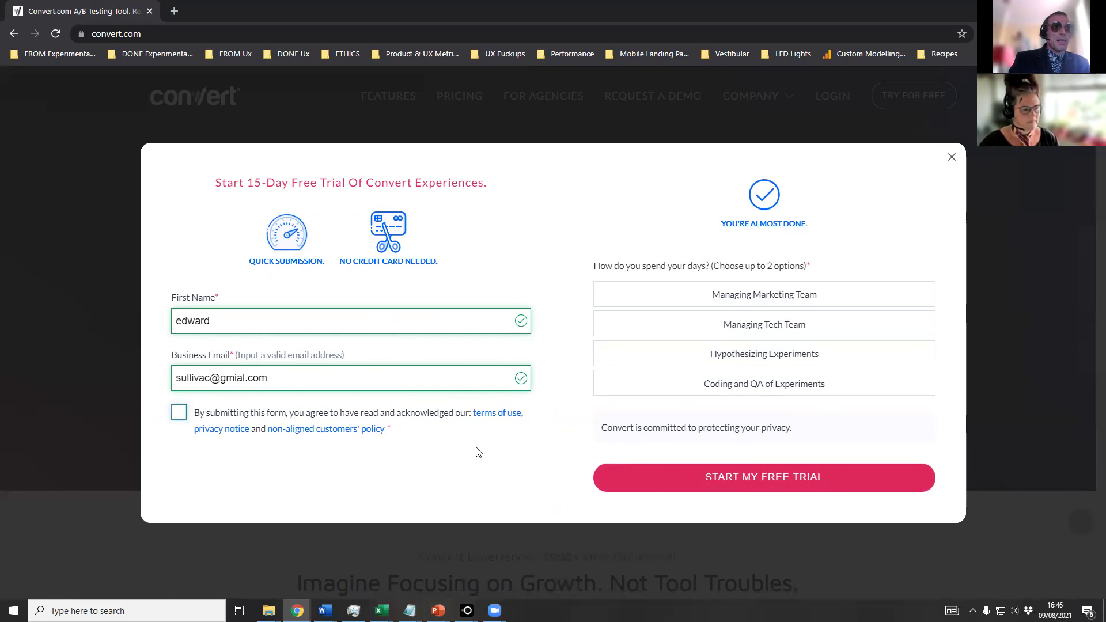
Submit the form with START MY FREE TRIAL to bring up the taxi reCAPTCHA.
{"action": "left_click", "coordinate": [625, 478]}
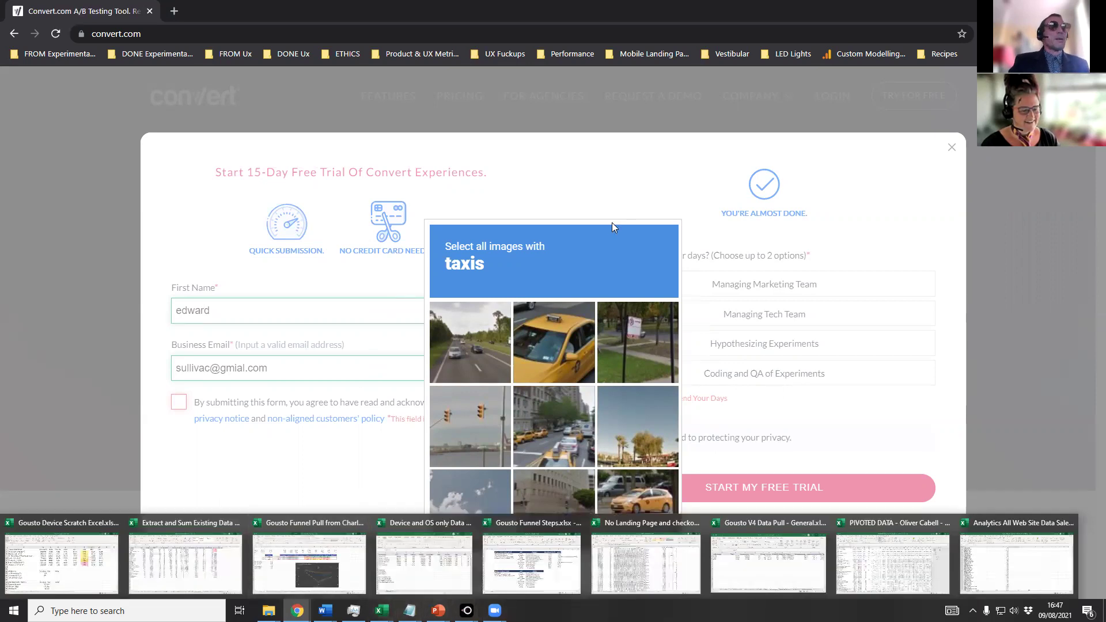
Select the three taxi images in the reCAPTCHA grid and verify the selection.
{"action": "left_click", "coordinate": [558, 355]}
{"action": "left_click", "coordinate": [558, 435]}
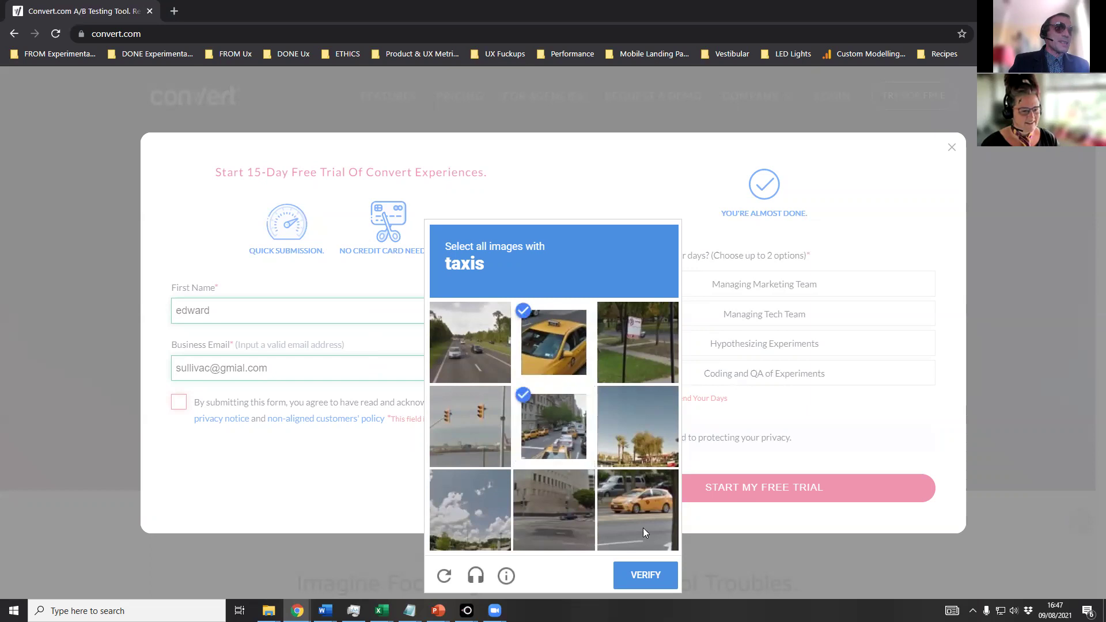
{"action": "left_click", "coordinate": [622, 519]}
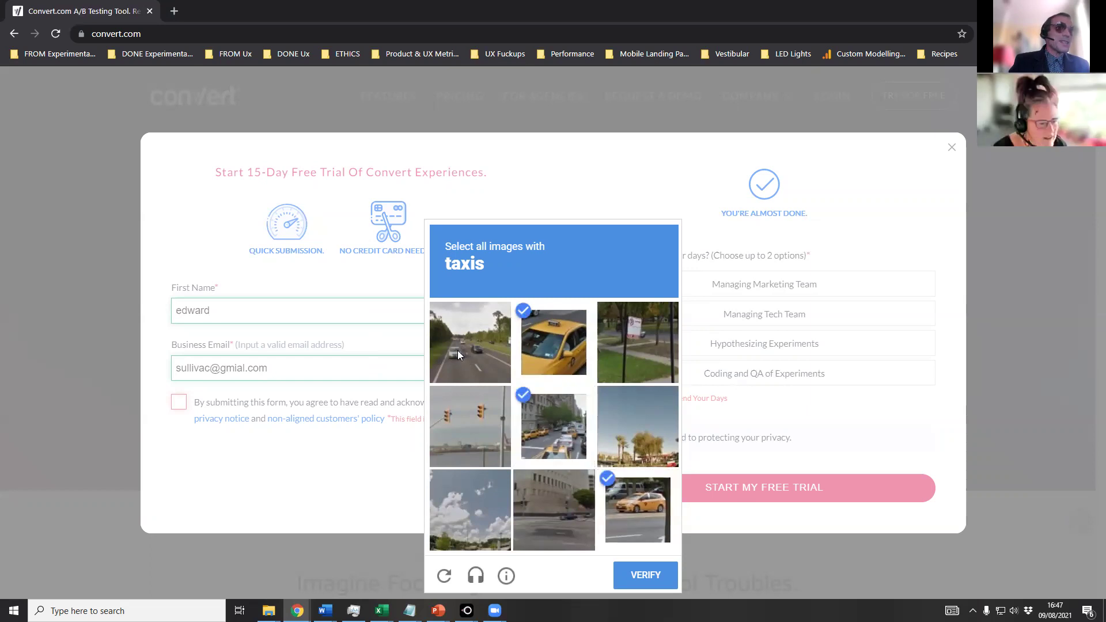
{"action": "left_click", "coordinate": [629, 574]}
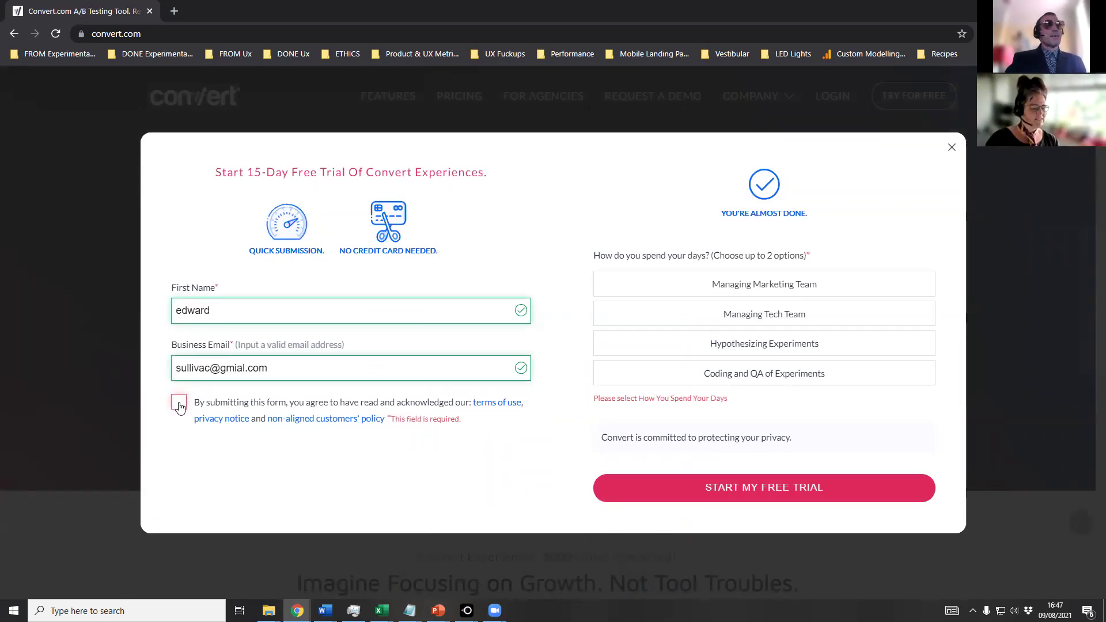
{"action": "left_click_drag", "start_coordinate": [482, 423], "coordinate": [389, 427]}
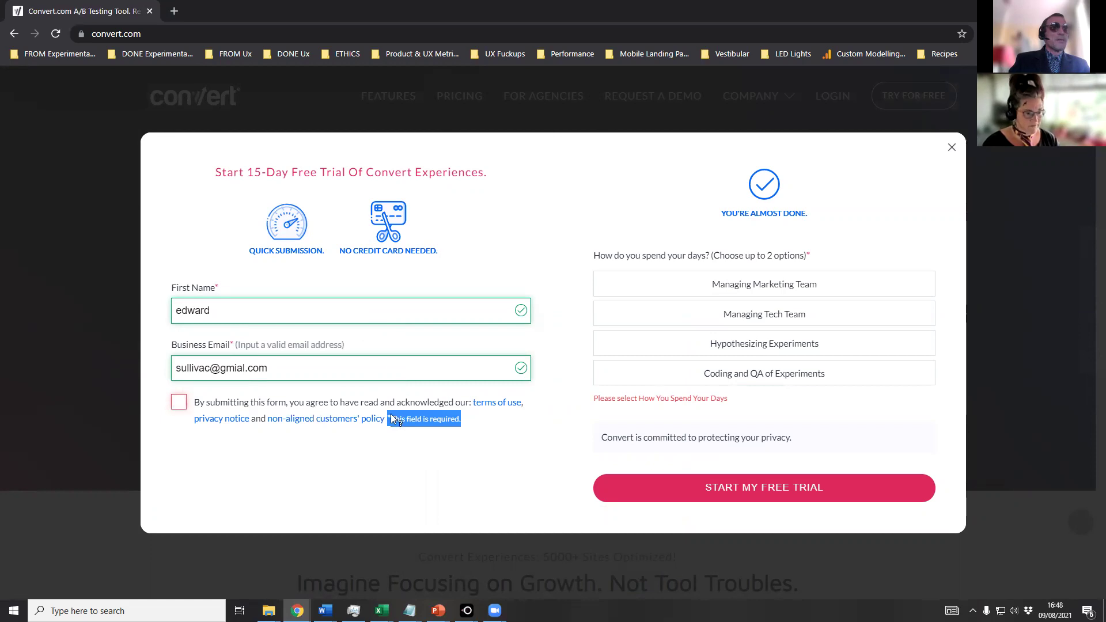
{"action": "left_click", "coordinate": [482, 424]}
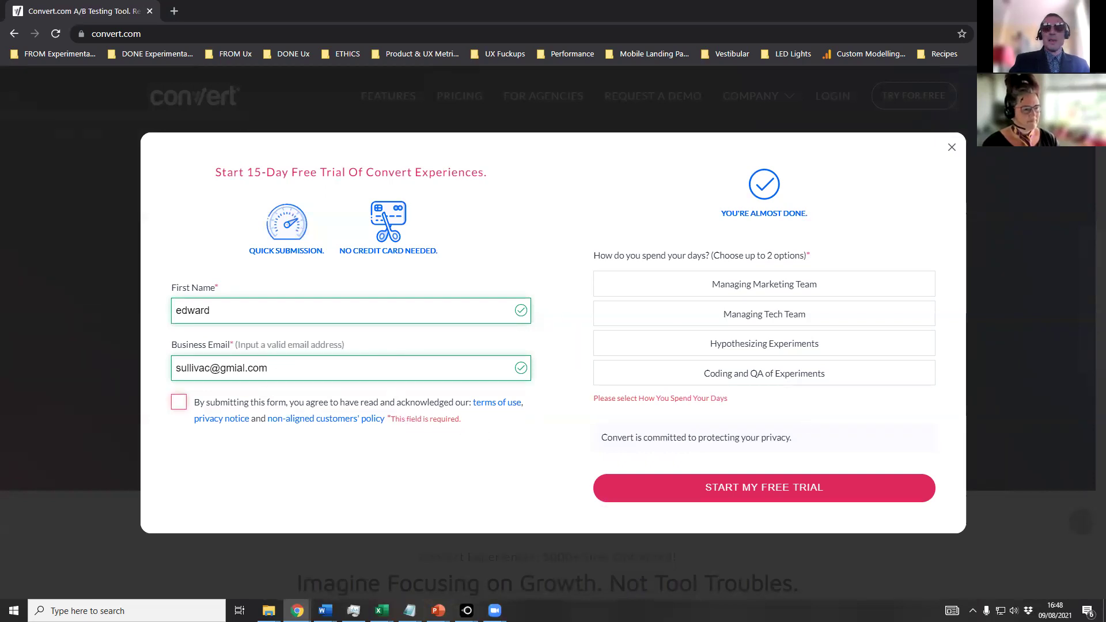
{"action": "key", "text": "alt+Tab"}
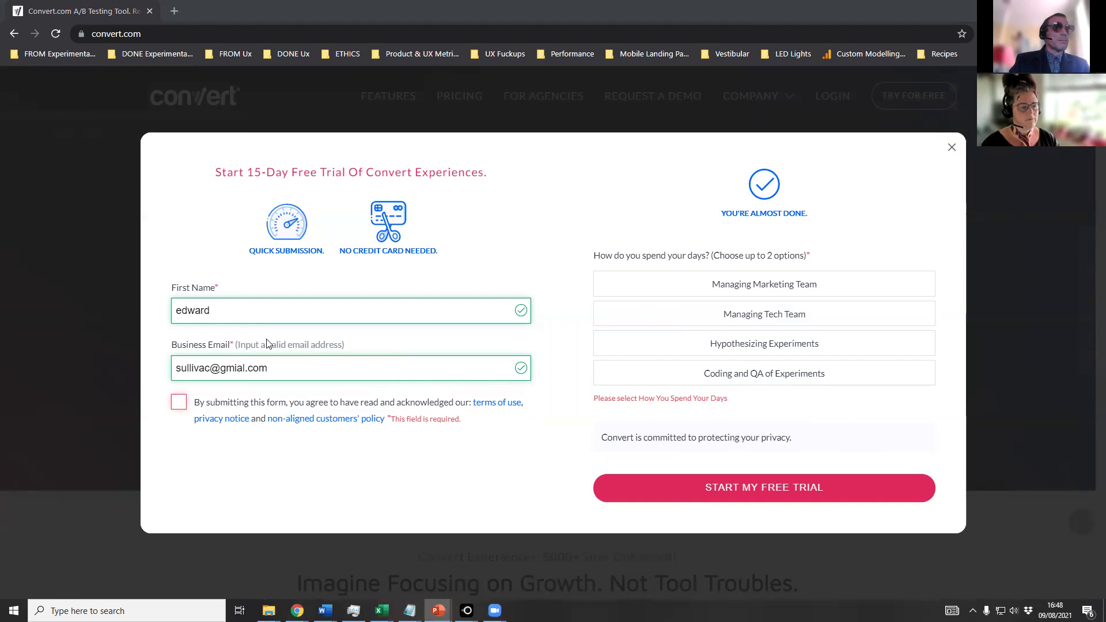
{"action": "left_click_drag", "start_coordinate": [369, 346], "coordinate": [234, 345]}
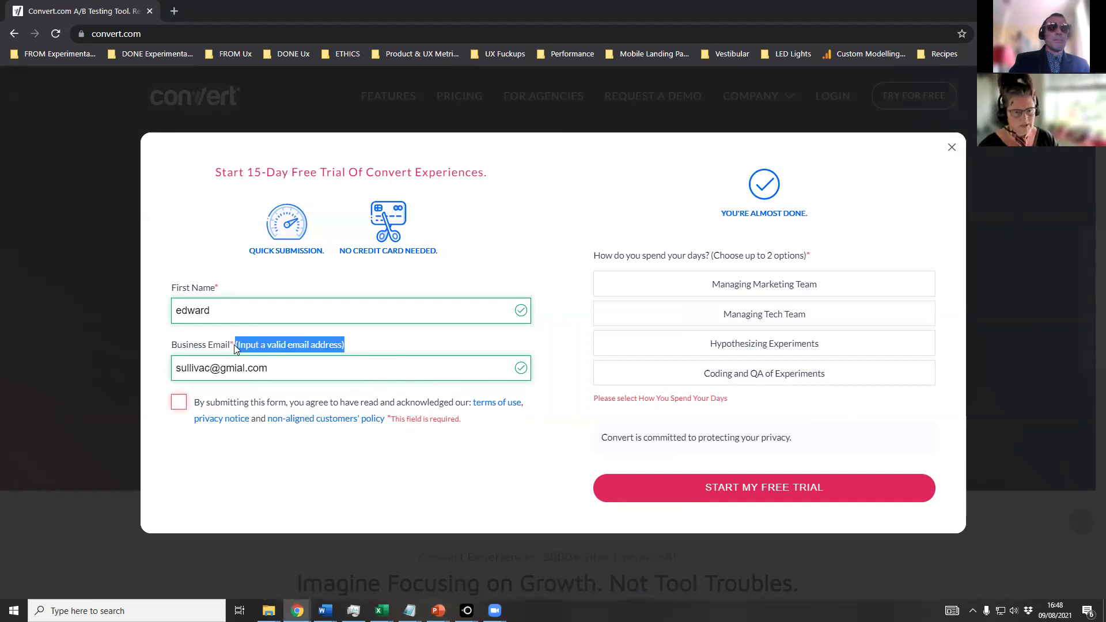
{"action": "key", "text": "alt+Tab"}
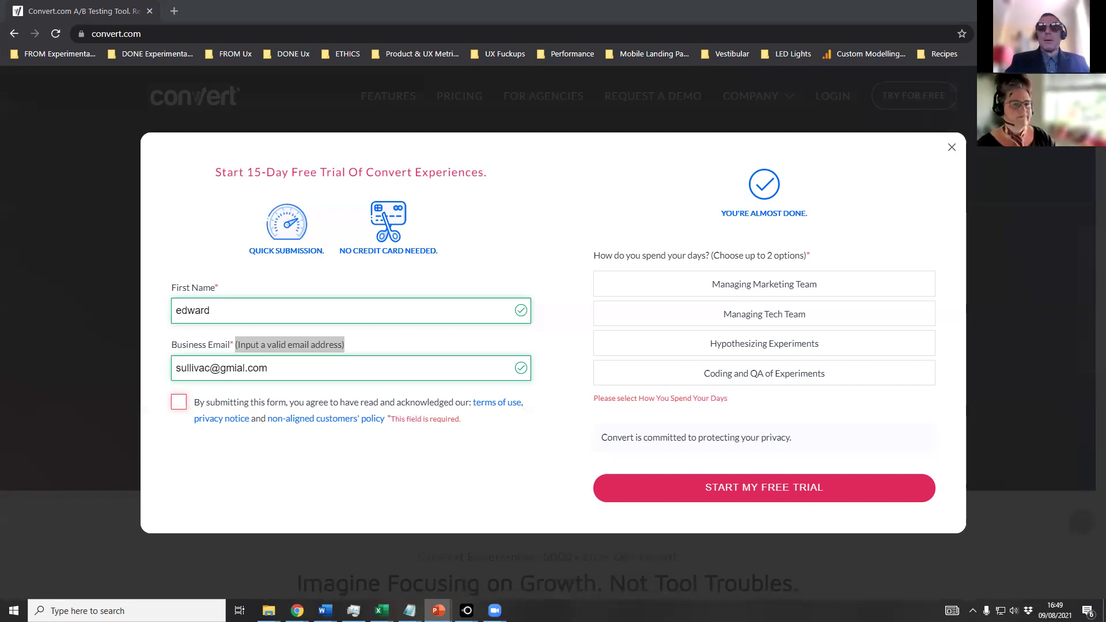
{"action": "left_click_drag", "start_coordinate": [811, 256], "coordinate": [596, 257]}
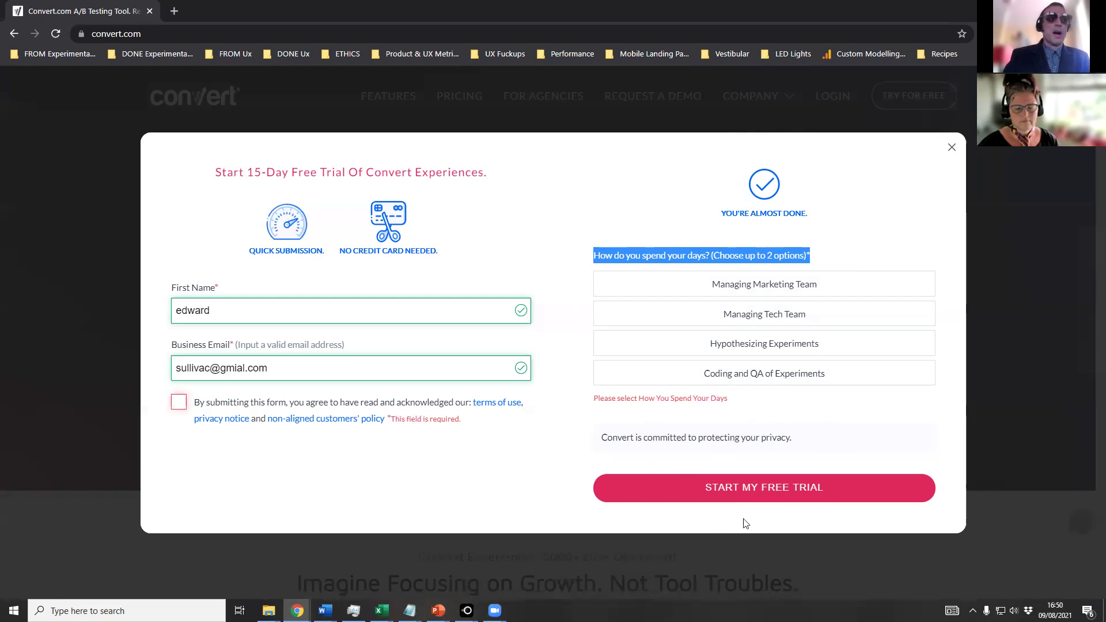
{"action": "left_click", "coordinate": [901, 421]}
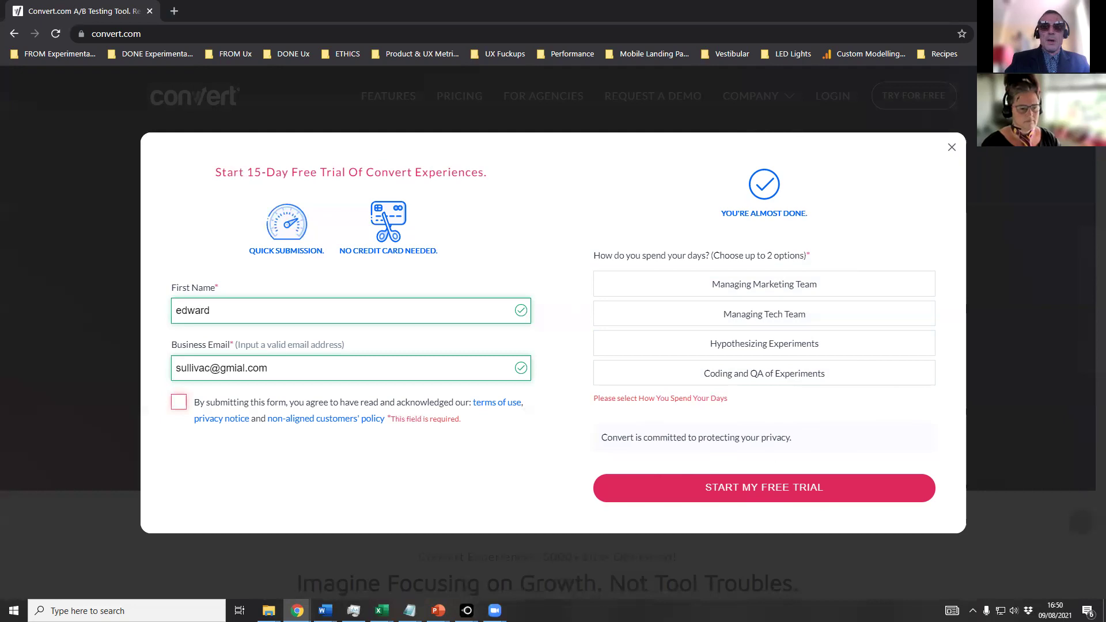
{"action": "key", "text": "alt+Tab"}
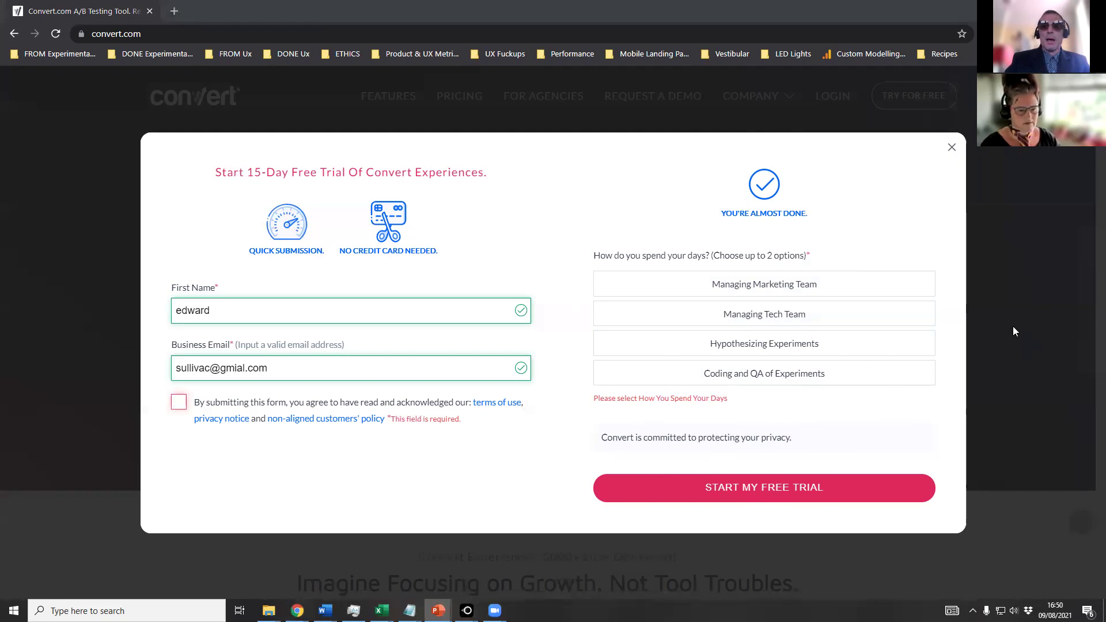
Answer 'How do you spend your days?' with Managing Tech Team.
{"action": "left_click", "coordinate": [866, 343]}
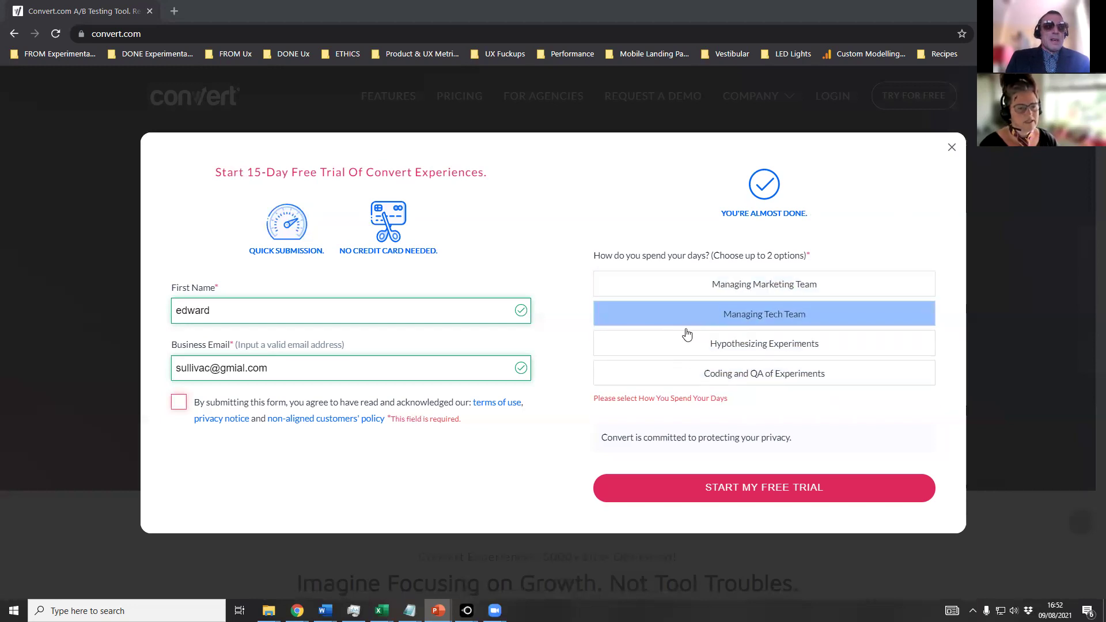
{"action": "left_click_drag", "start_coordinate": [747, 402], "coordinate": [591, 400]}
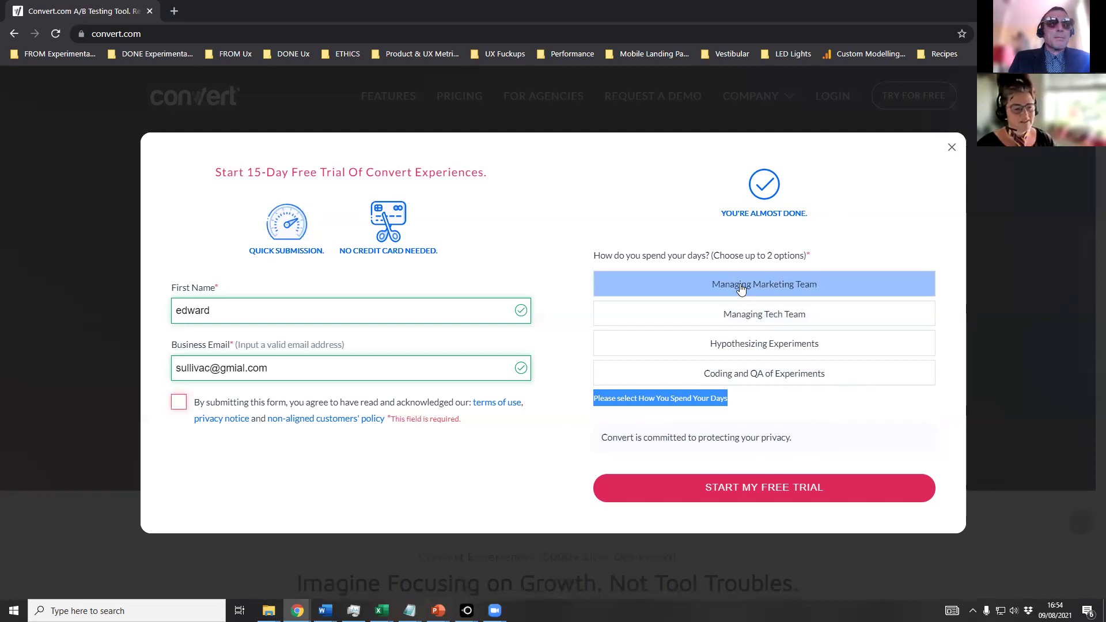
{"action": "left_click", "coordinate": [784, 403]}
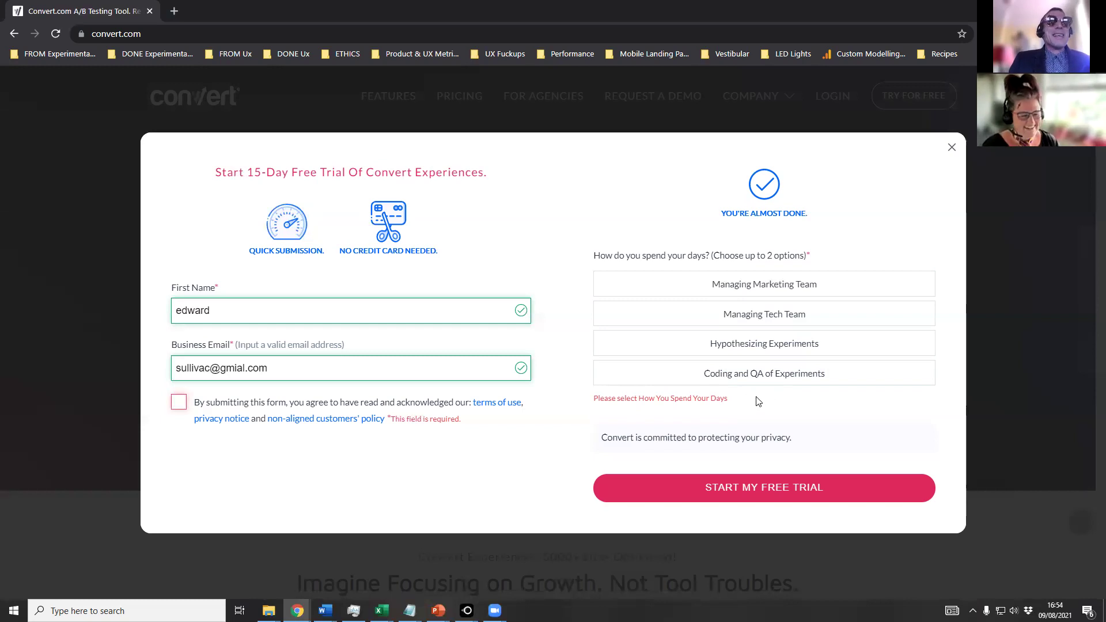
{"action": "left_click", "coordinate": [797, 378]}
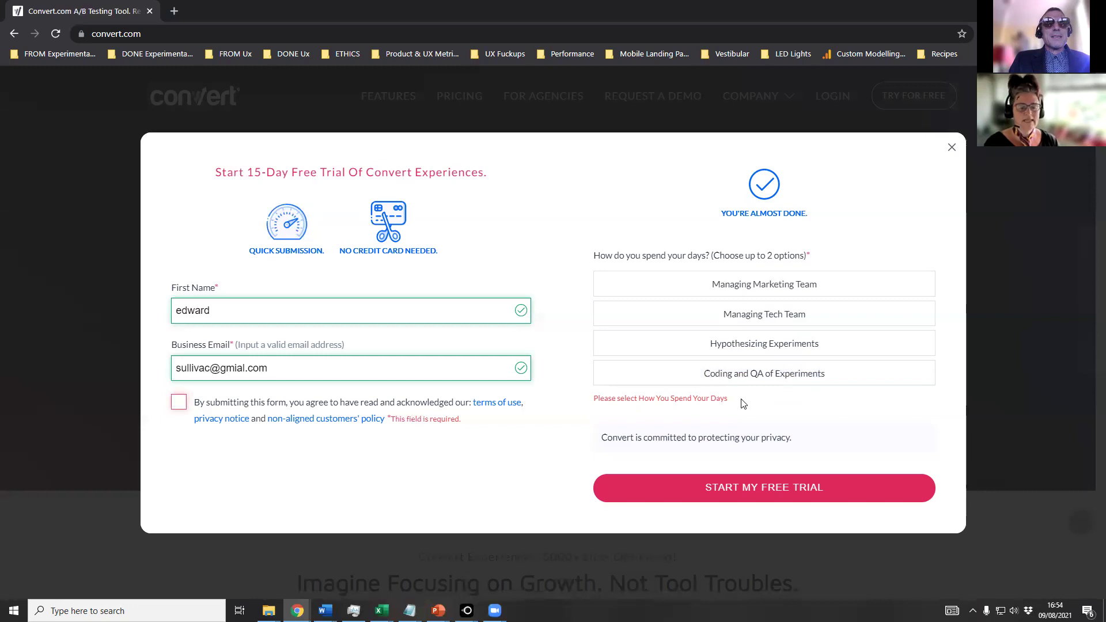
{"action": "left_click_drag", "start_coordinate": [800, 440], "coordinate": [596, 449]}
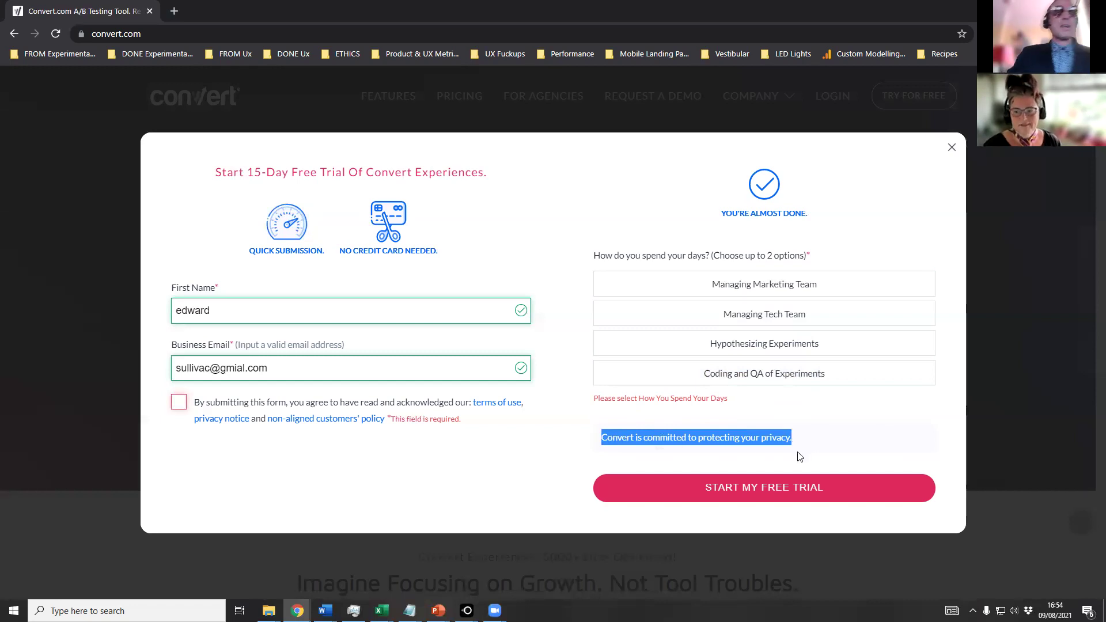
{"action": "left_click", "coordinate": [760, 470]}
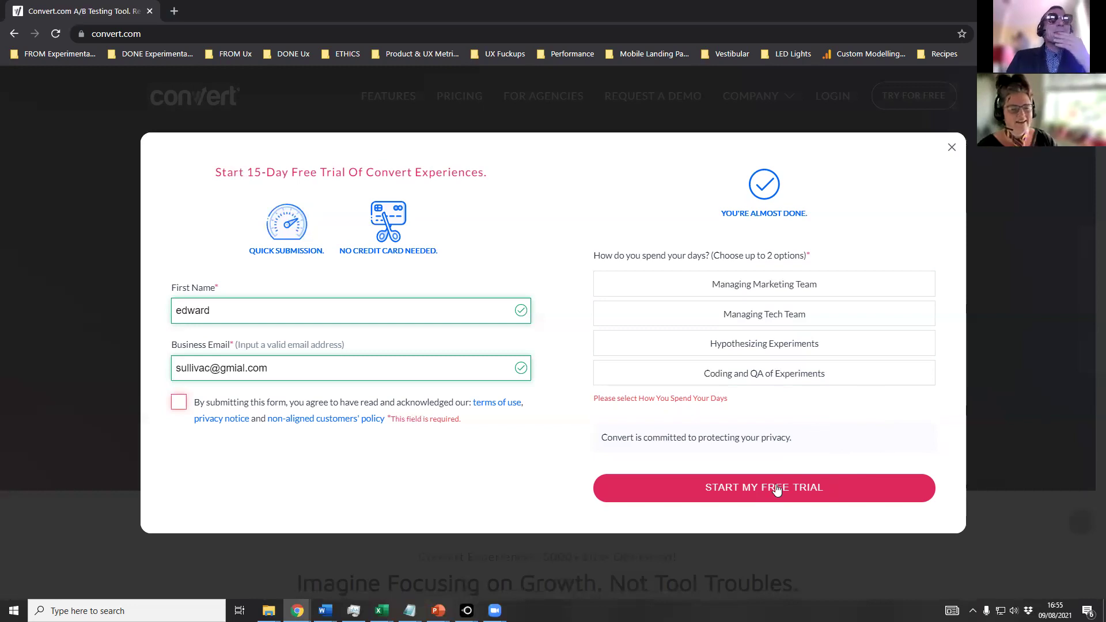
Leave Managing Tech Team as the only daily activity, dropping Hypothesizing Experiments, and tick the terms-of-use checkbox.
{"action": "left_click", "coordinate": [784, 315]}
{"action": "left_click", "coordinate": [778, 344]}
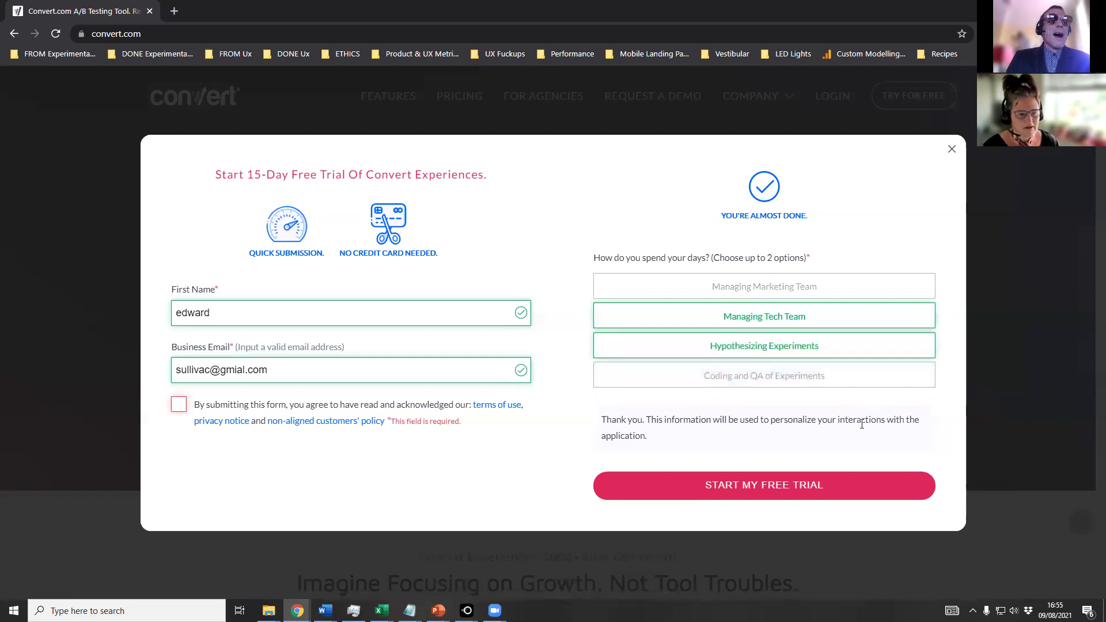
{"action": "left_click", "coordinate": [790, 353]}
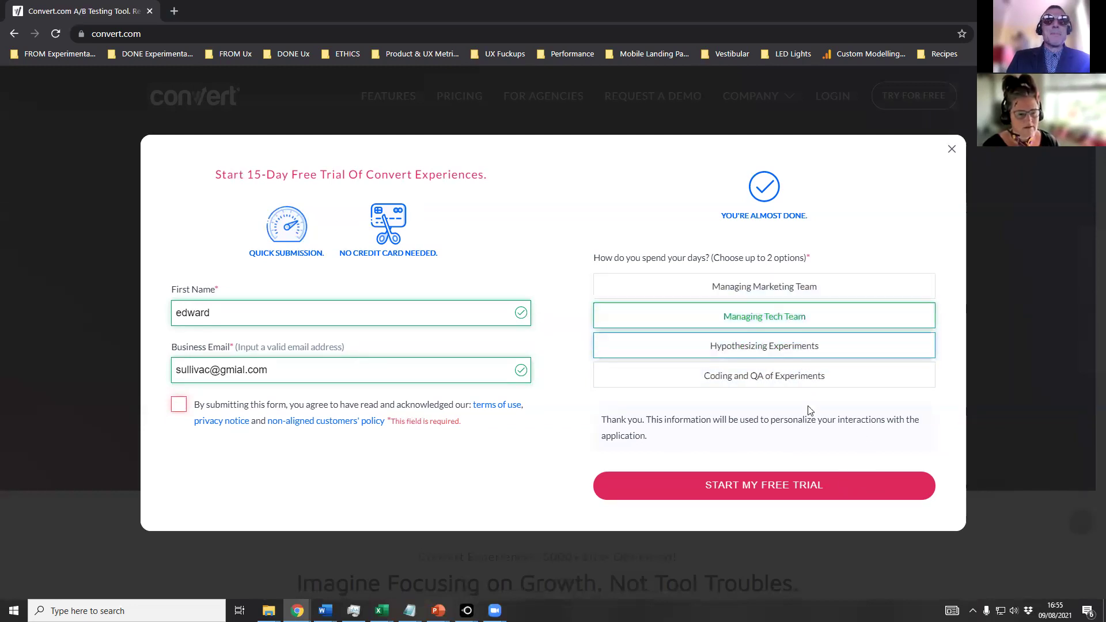
{"action": "left_click", "coordinate": [801, 351]}
{"action": "left_click", "coordinate": [810, 349]}
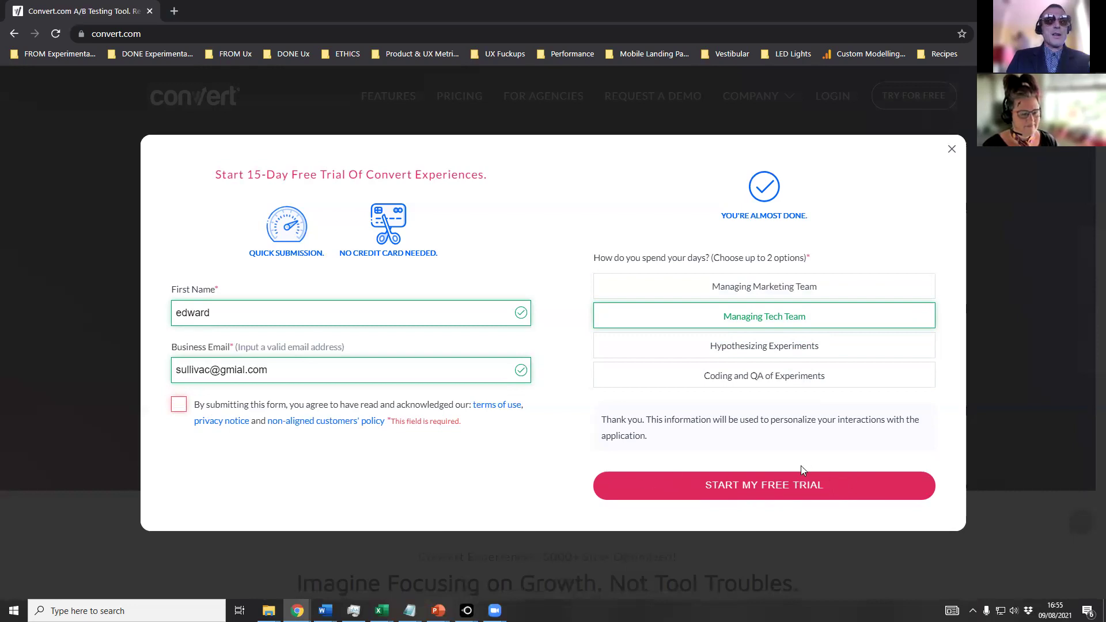
{"action": "left_click", "coordinate": [179, 406]}
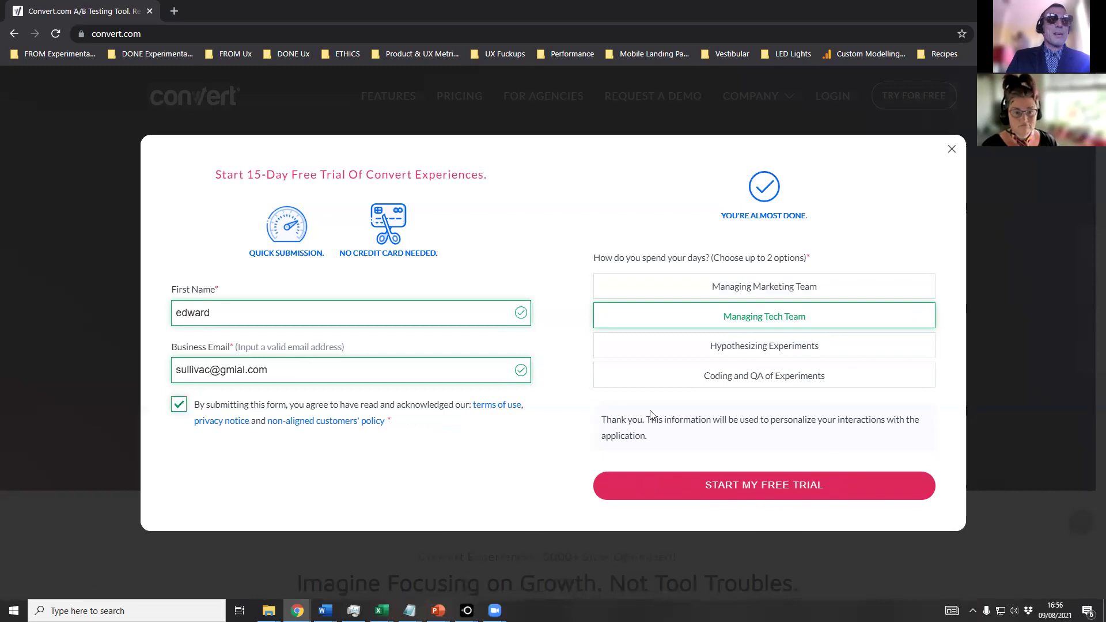
Submit the form, fix the 'gmial' typo to 'gmail' in the business email, and resubmit.
{"action": "left_click", "coordinate": [754, 485]}
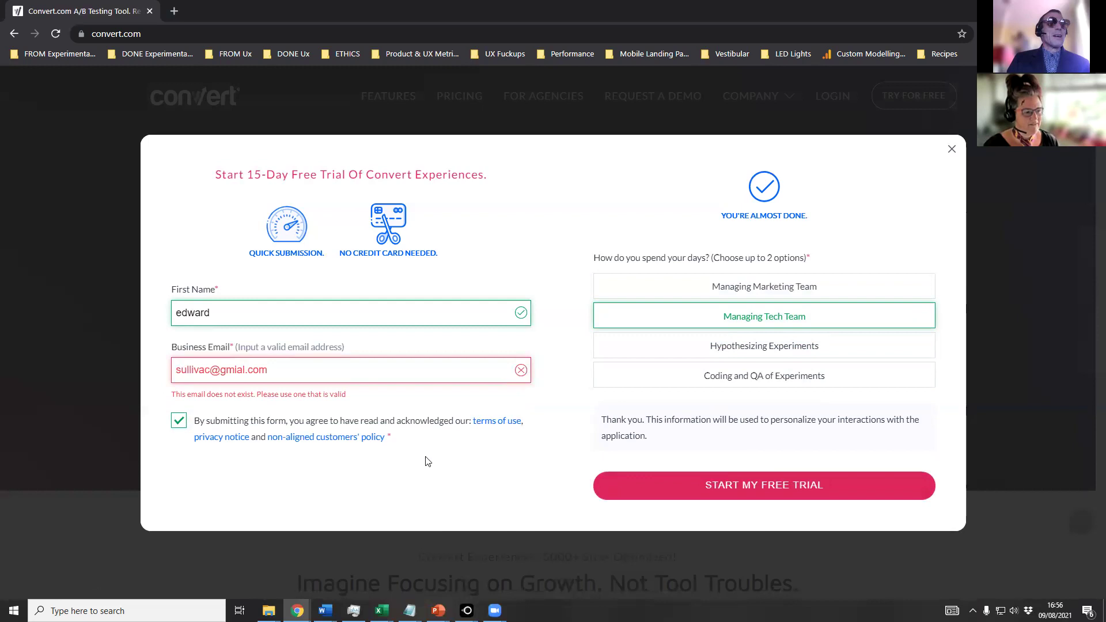
{"action": "left_click", "coordinate": [242, 373]}
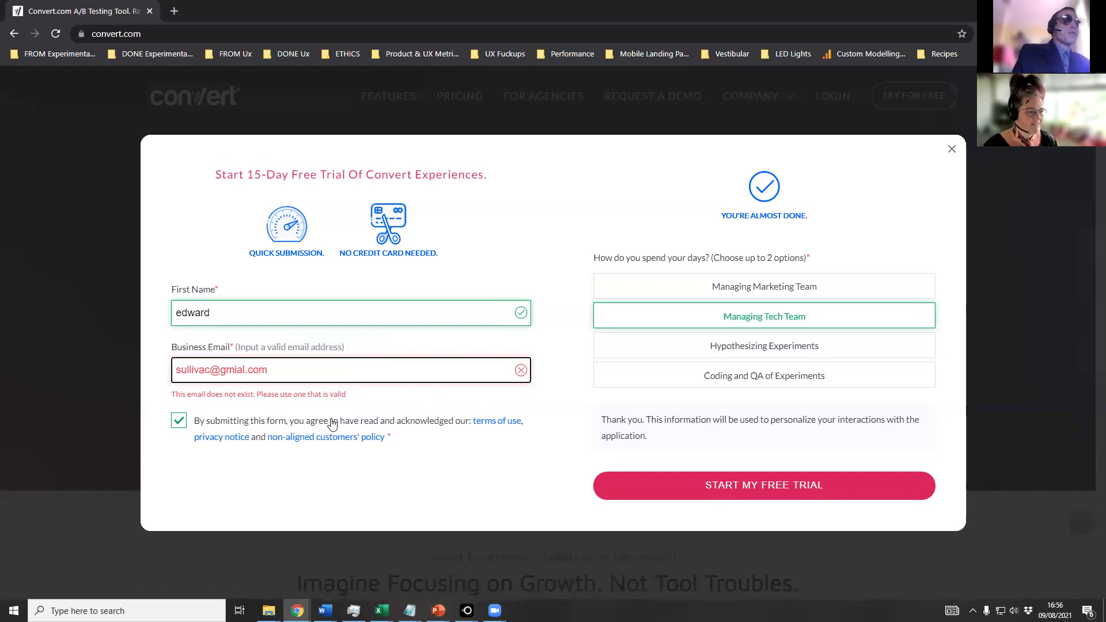
{"action": "key", "text": "BackSpace"}
{"action": "key", "text": "BackSpace"}
{"action": "type", "text": "ai"}
{"action": "type", "text": "i"}
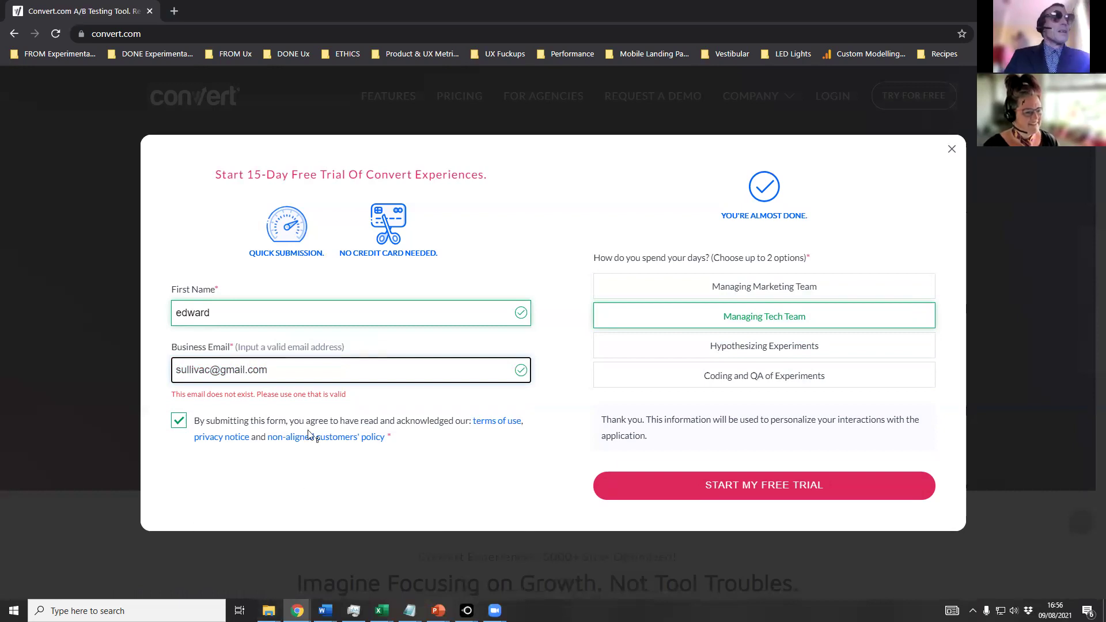
{"action": "left_click", "coordinate": [720, 486]}
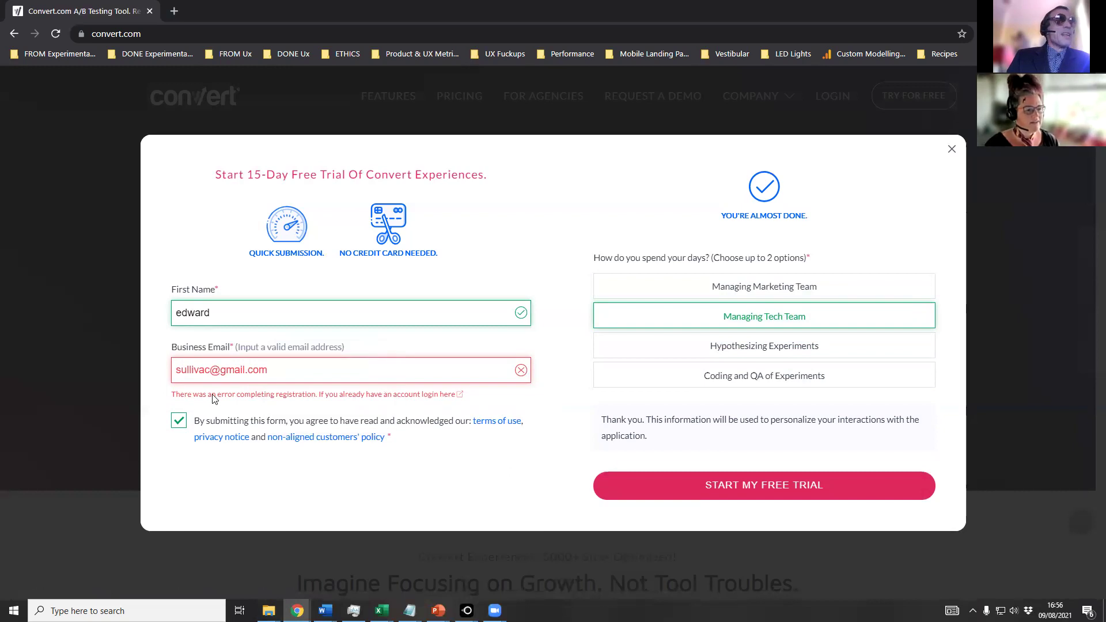
{"action": "left_click_drag", "start_coordinate": [171, 397], "coordinate": [476, 395]}
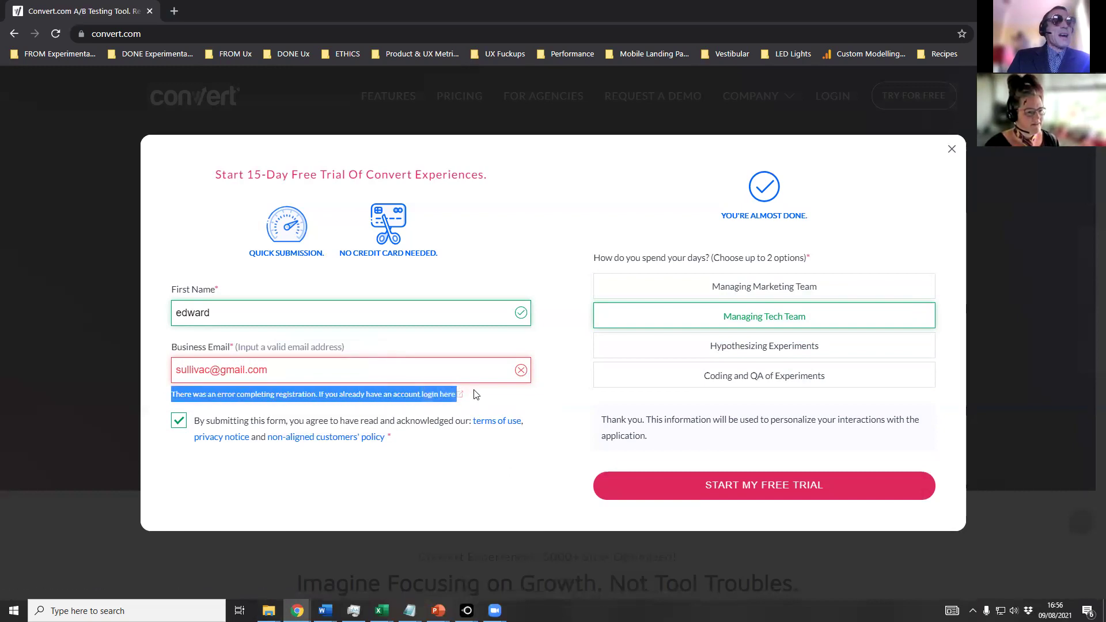
{"action": "left_click", "coordinate": [505, 405]}
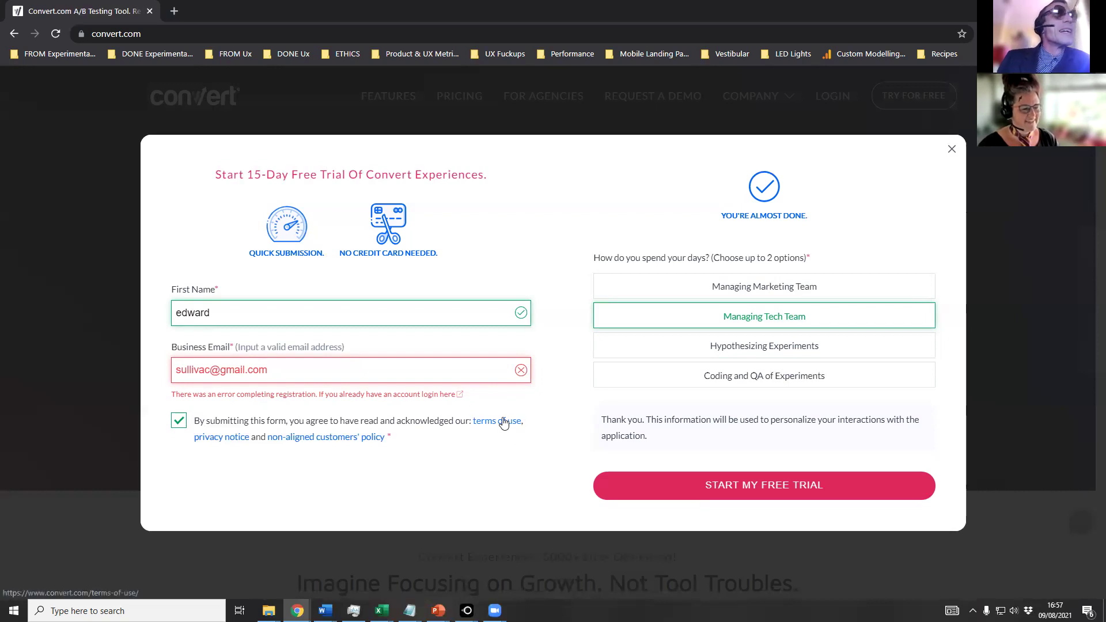
{"action": "left_click", "coordinate": [278, 371]}
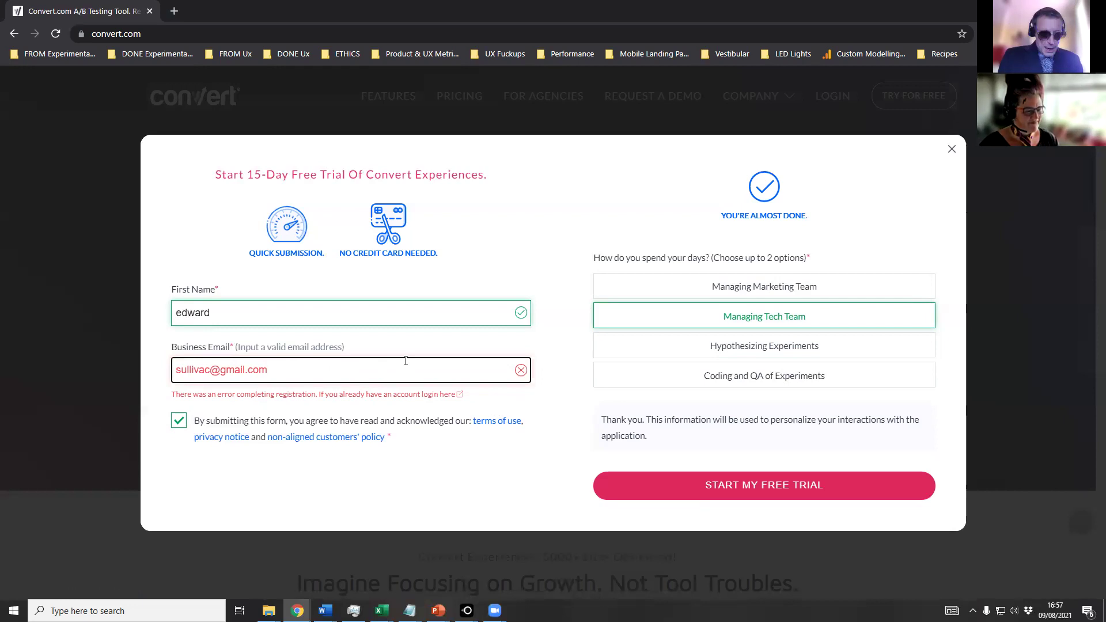
{"action": "key", "text": "BackSpace"}
{"action": "key", "text": "BackSpace"}
{"action": "key", "text": "BackSpace"}
{"action": "key", "text": "BackSpace"}
{"action": "key", "text": "BackSpace"}
{"action": "key", "text": "BackSpace"}
{"action": "key", "text": "BackSpace"}
{"action": "key", "text": "BackSpace"}
{"action": "key", "text": "BackSpace"}
{"action": "key", "text": "BackSpace"}
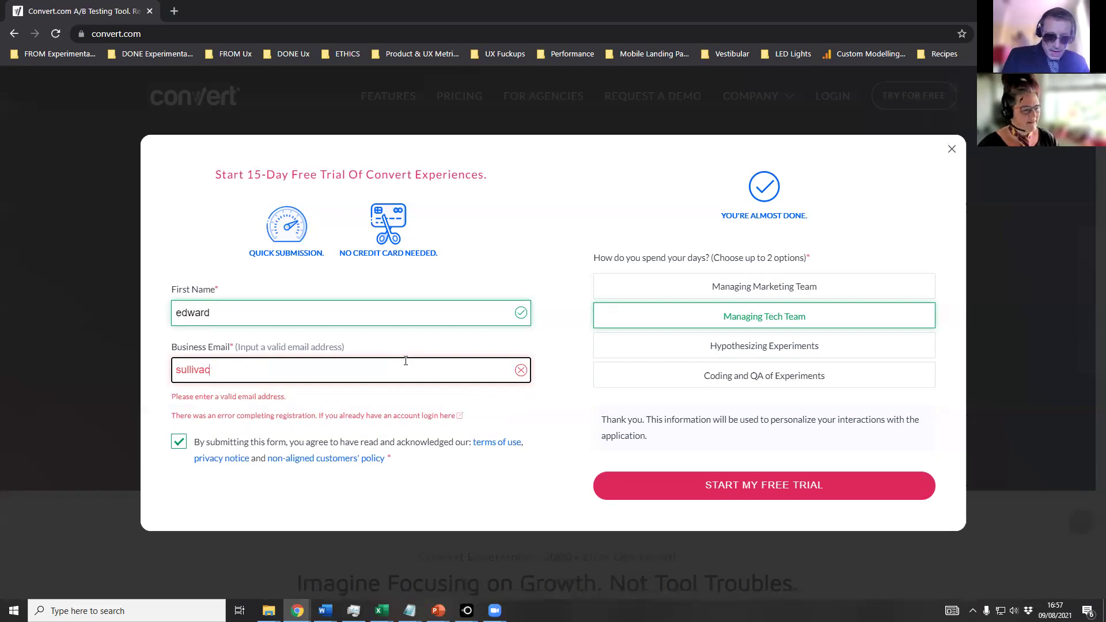
{"action": "type", "text": "@"}
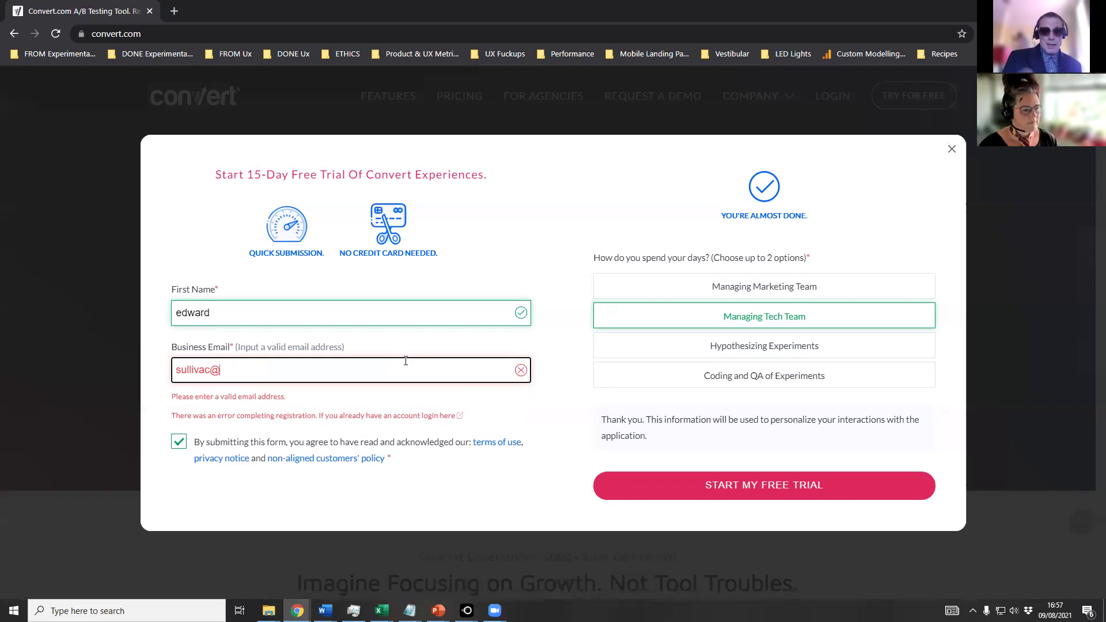
{"action": "type", "text": "hotmail.com"}
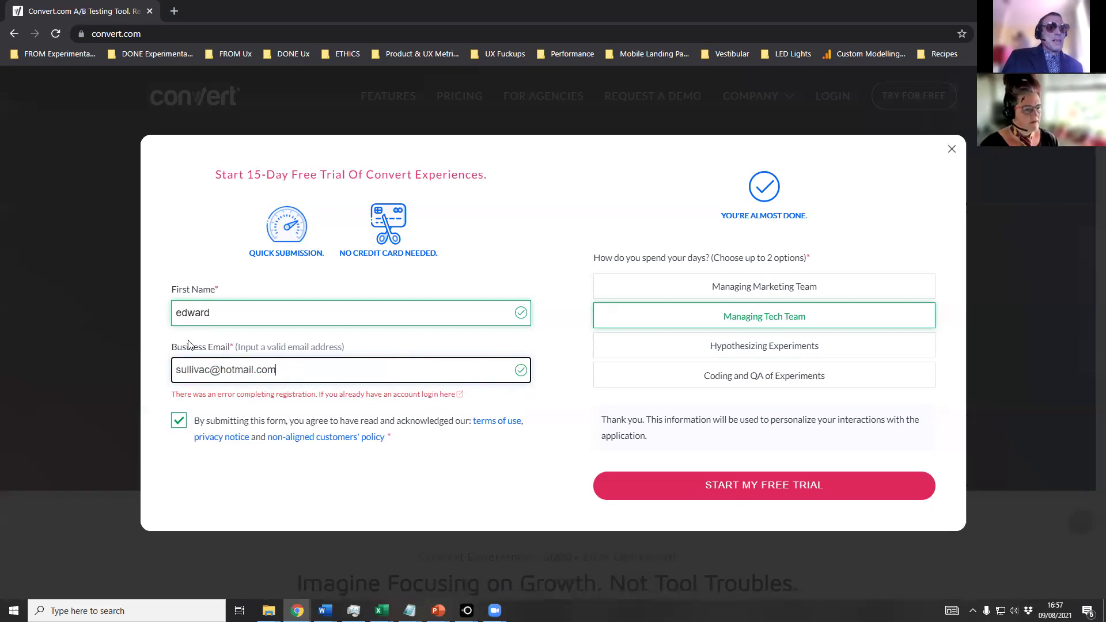
{"action": "left_click", "coordinate": [794, 489]}
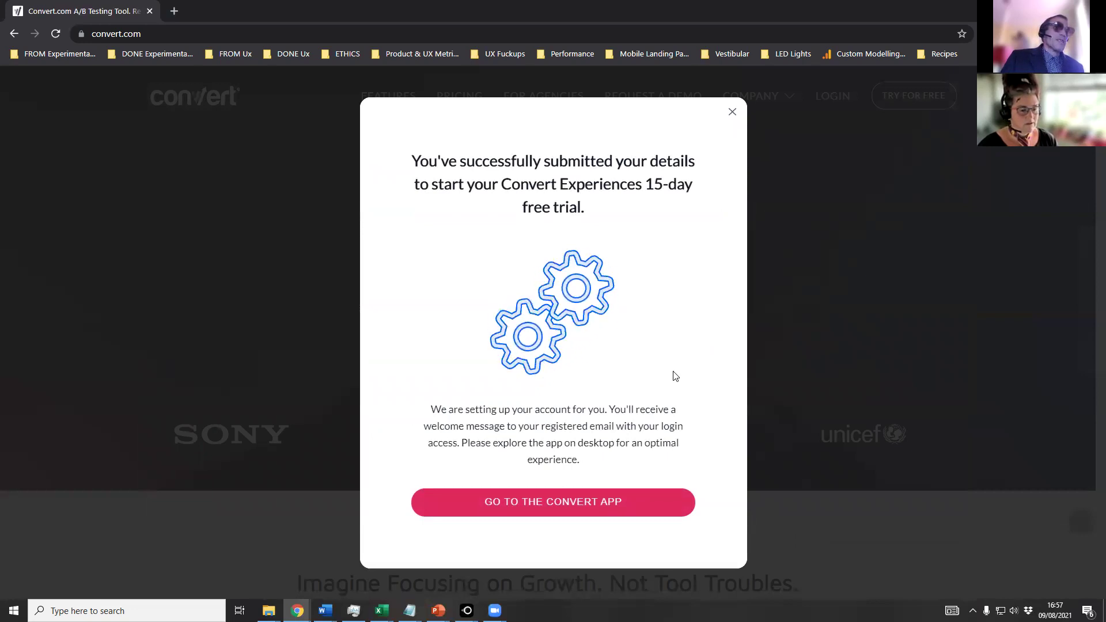
{"action": "left_click_drag", "start_coordinate": [427, 409], "coordinate": [599, 488]}
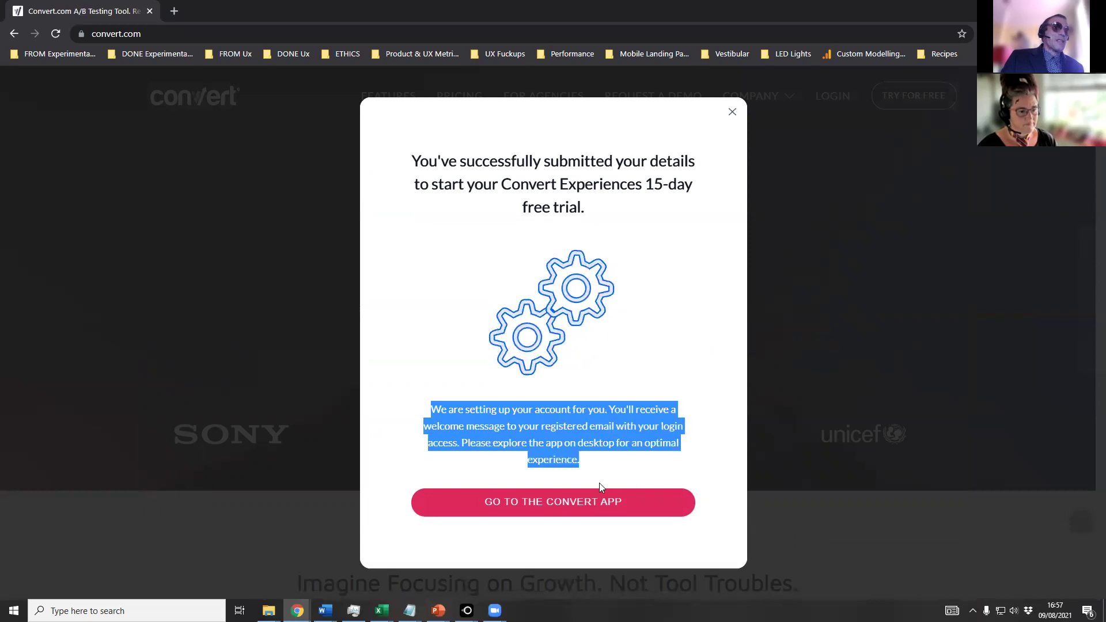
{"action": "left_click", "coordinate": [437, 407]}
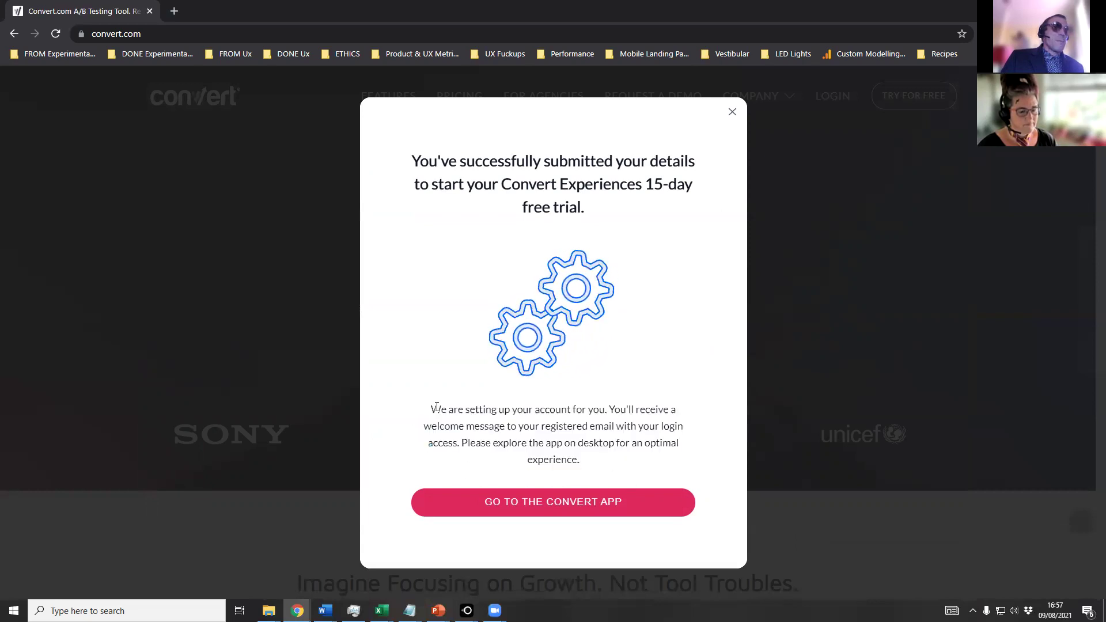
{"action": "left_click_drag", "start_coordinate": [437, 407], "coordinate": [413, 416]}
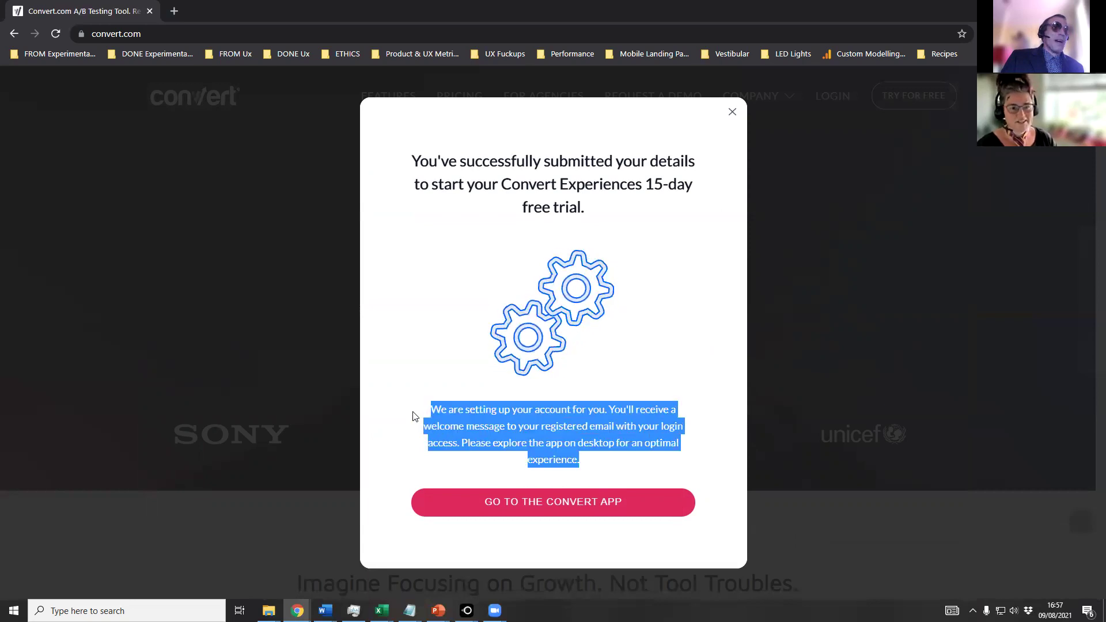
{"action": "left_click", "coordinate": [587, 465]}
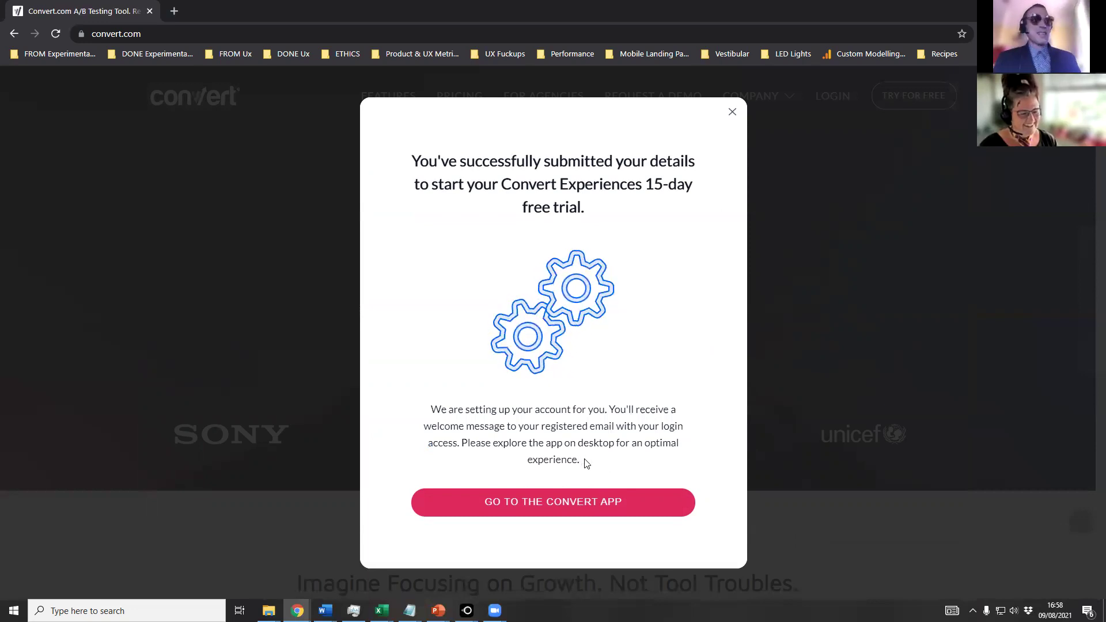
{"action": "mouse_move", "coordinate": [586, 463]}
{"action": "left_mouse_down"}
{"action": "mouse_move", "coordinate": [420, 430]}
{"action": "mouse_move", "coordinate": [419, 414]}
{"action": "mouse_move", "coordinate": [565, 444]}
{"action": "mouse_move", "coordinate": [587, 465]}
{"action": "left_mouse_up"}
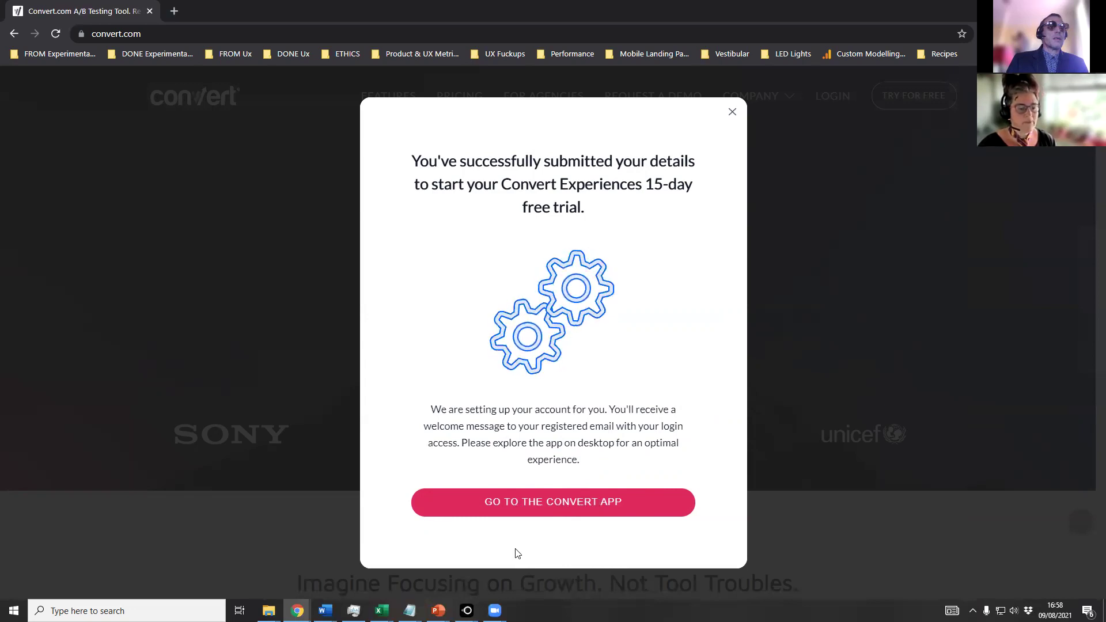
Continue from the success modal into the Convert app, then switch away toward PowerPoint.
{"action": "left_click", "coordinate": [523, 502]}
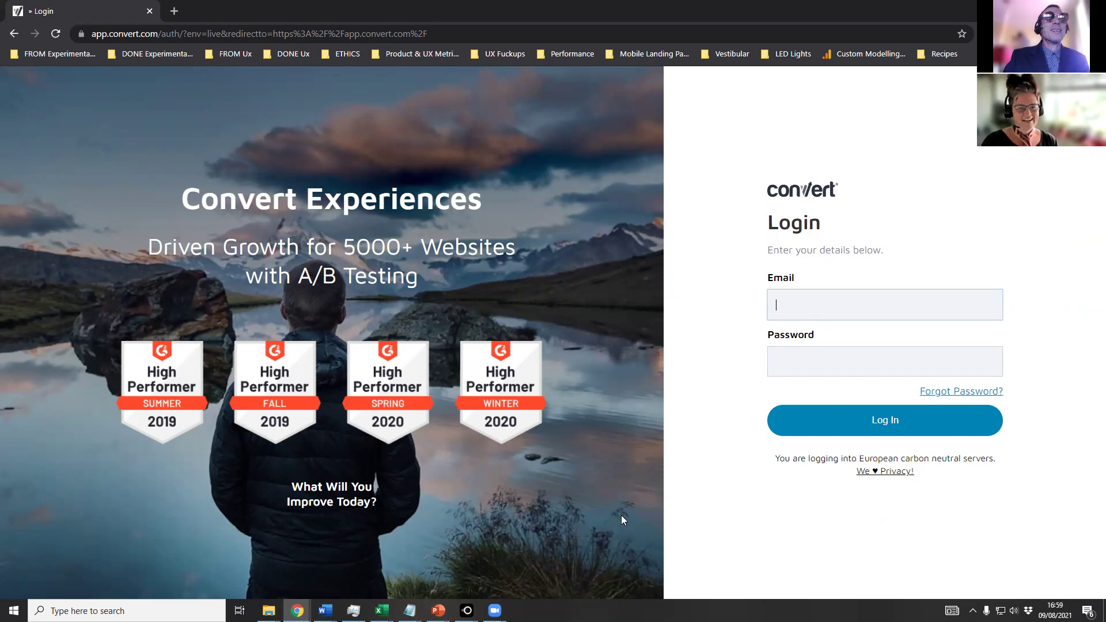
{"action": "key", "text": "alt+Tab"}
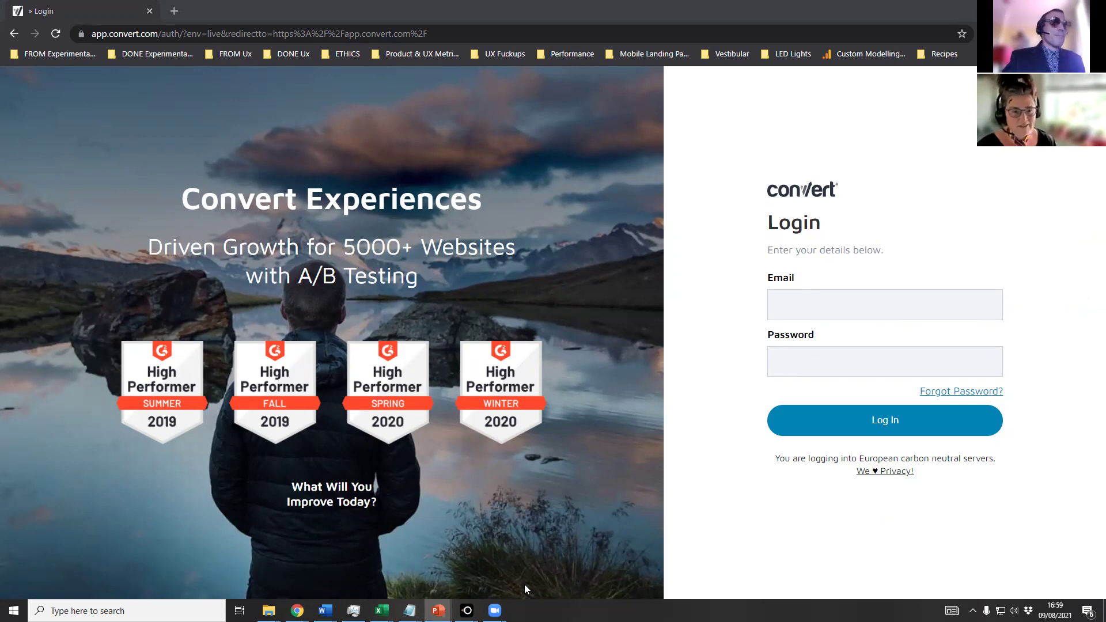
Bring LetsView's mirrored iPhone view of the mobile trial form to the front.
{"action": "mouse_move", "coordinate": [466, 612]}
{"action": "left_click", "coordinate": [507, 564]}
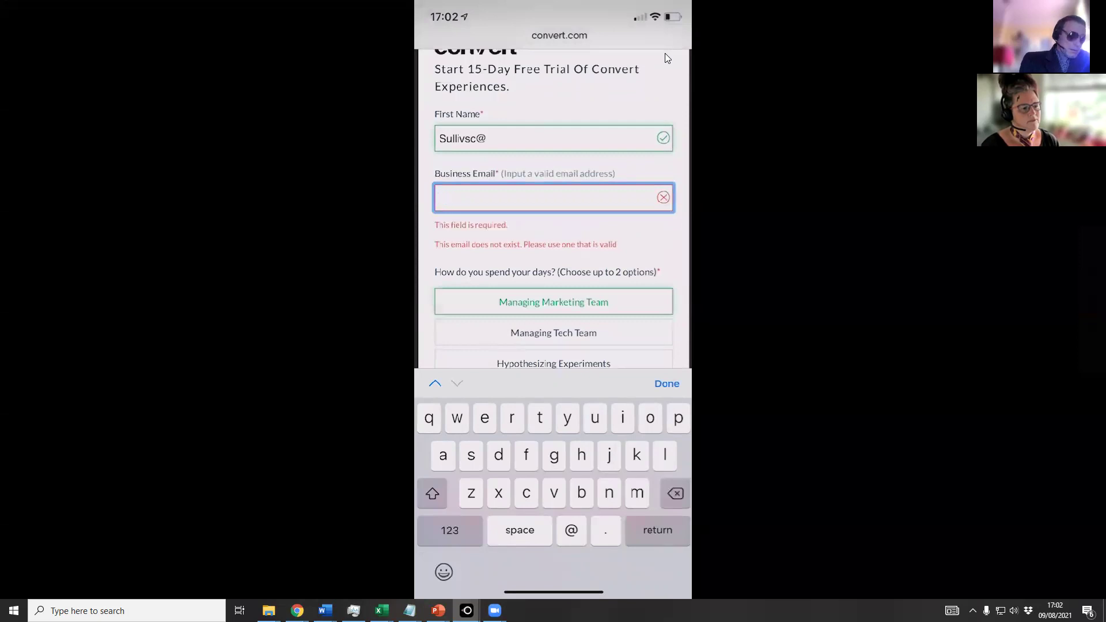
{"action": "type", "text": "@"}
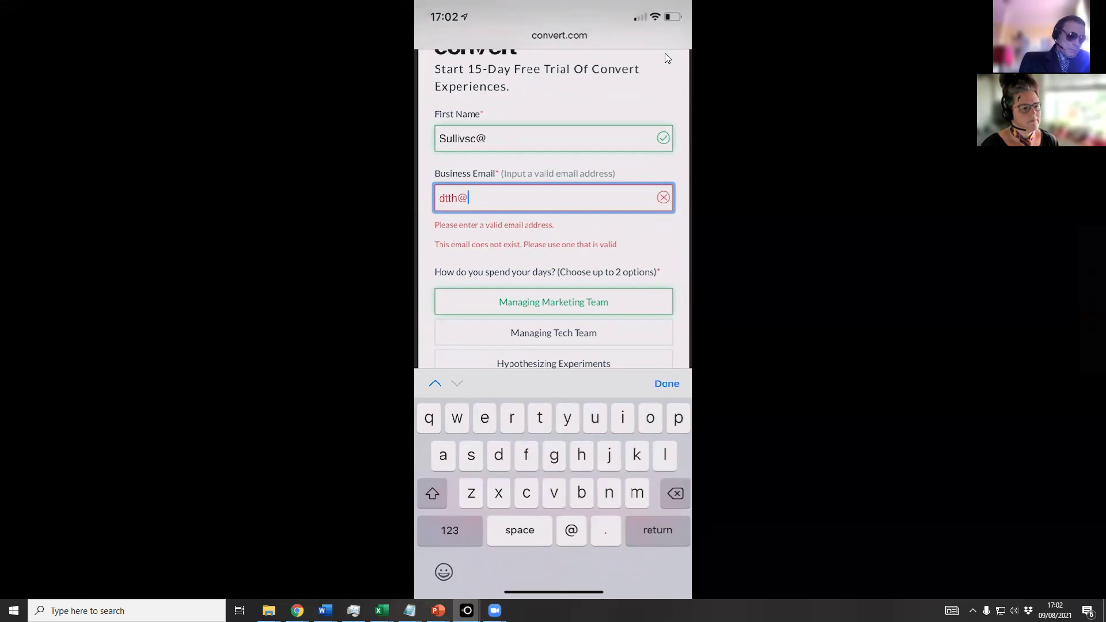
{"action": "type", "text": "hot"}
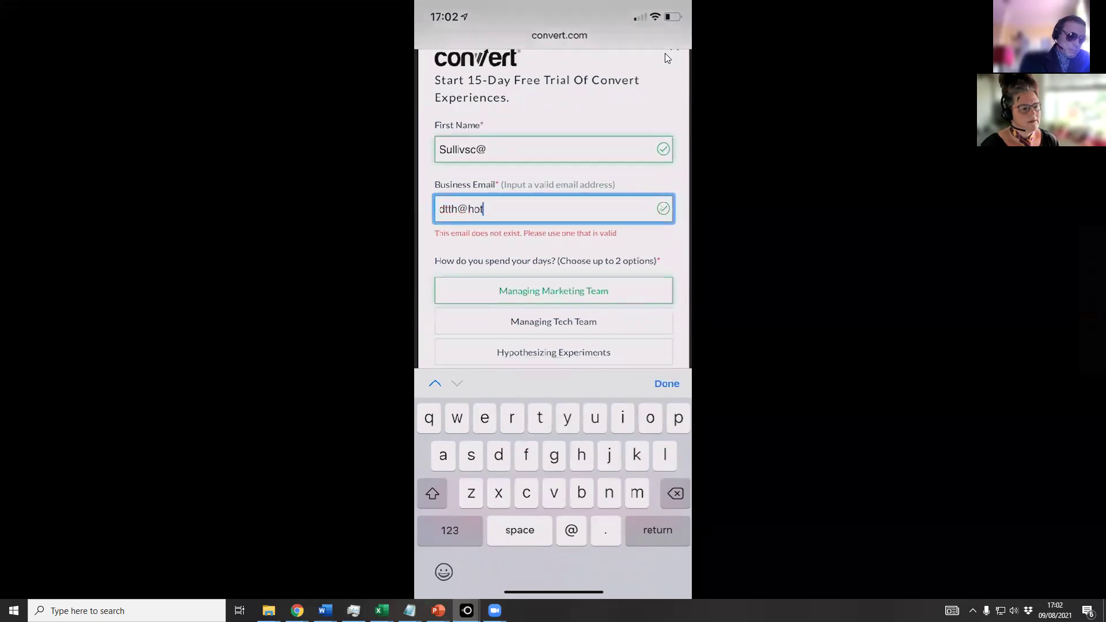
{"action": "type", "text": "mail.com"}
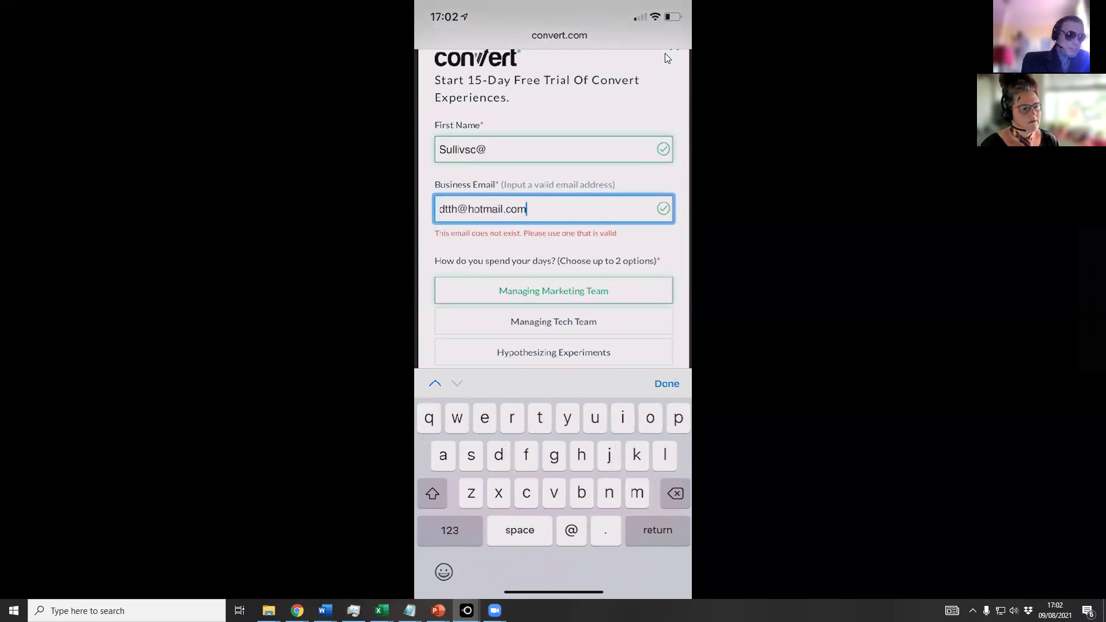
{"action": "key", "text": "shift+Tab"}
{"action": "key", "text": "BackSpace"}
{"action": "key", "text": "BackSpace"}
{"action": "key", "text": "BackSpace"}
{"action": "key", "text": "BackSpace"}
{"action": "key", "text": "BackSpace"}
{"action": "key", "text": "BackSpace"}
{"action": "key", "text": "BackSpace"}
{"action": "key", "text": "BackSpace"}
{"action": "key", "text": "BackSpace"}
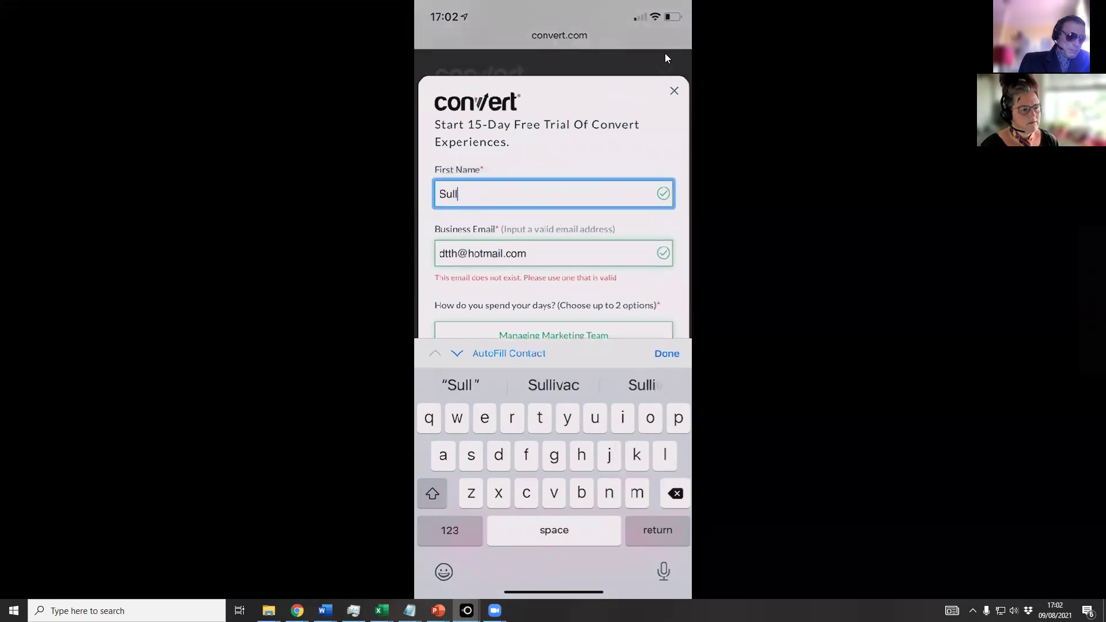
{"action": "type", "text": "Bobby"}
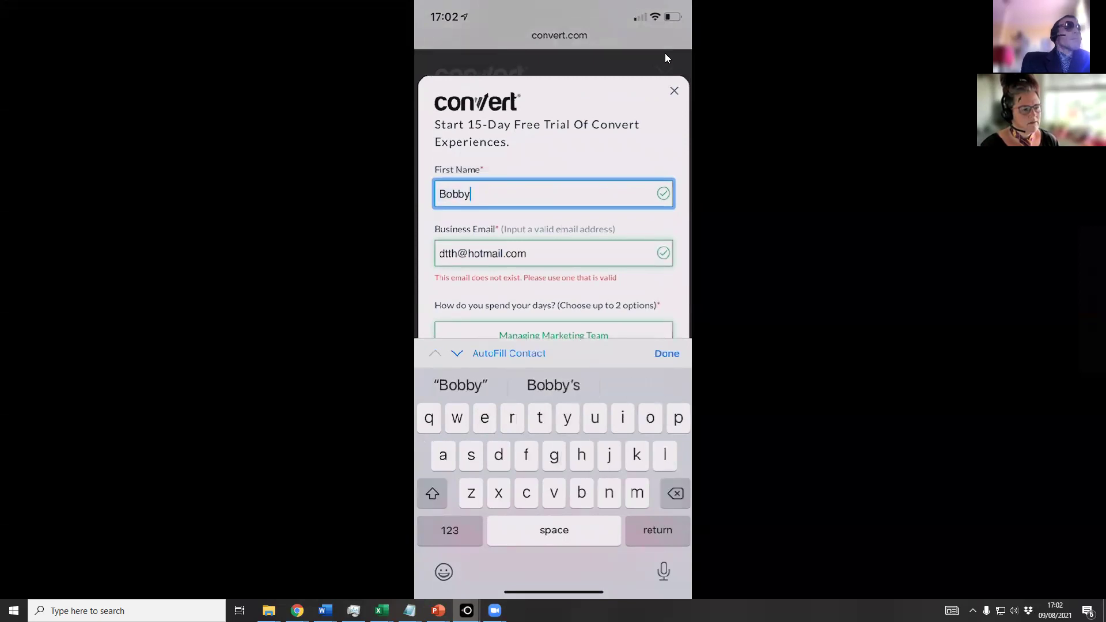
{"action": "scroll", "coordinate": [553, 196], "scroll_direction": "down", "scroll_amount": 5}
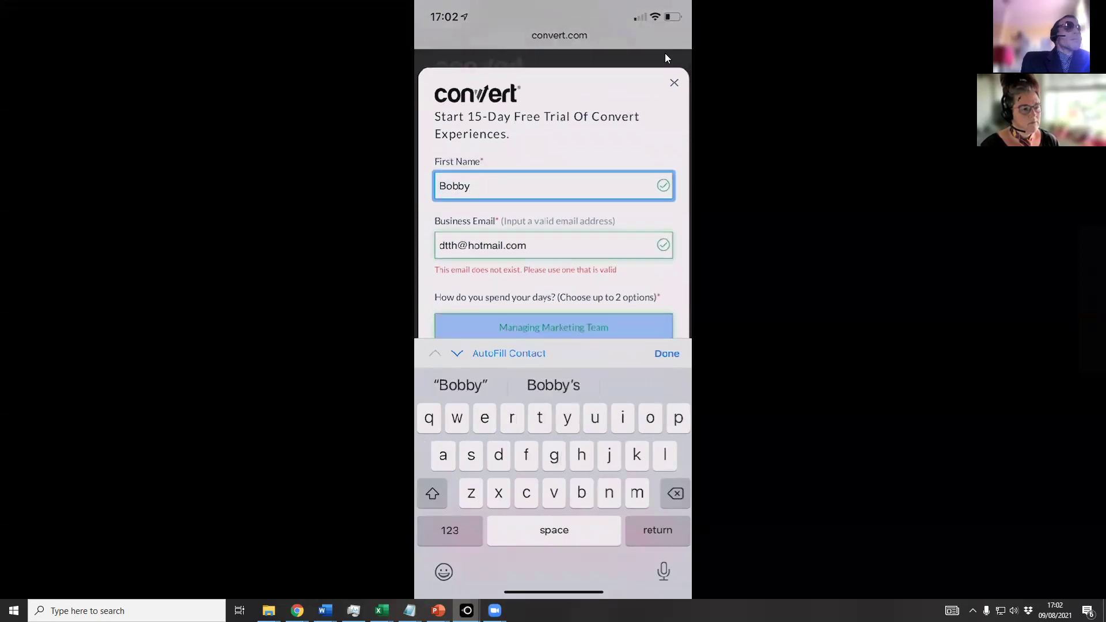
{"action": "scroll", "coordinate": [554, 196], "scroll_direction": "up", "scroll_amount": 2}
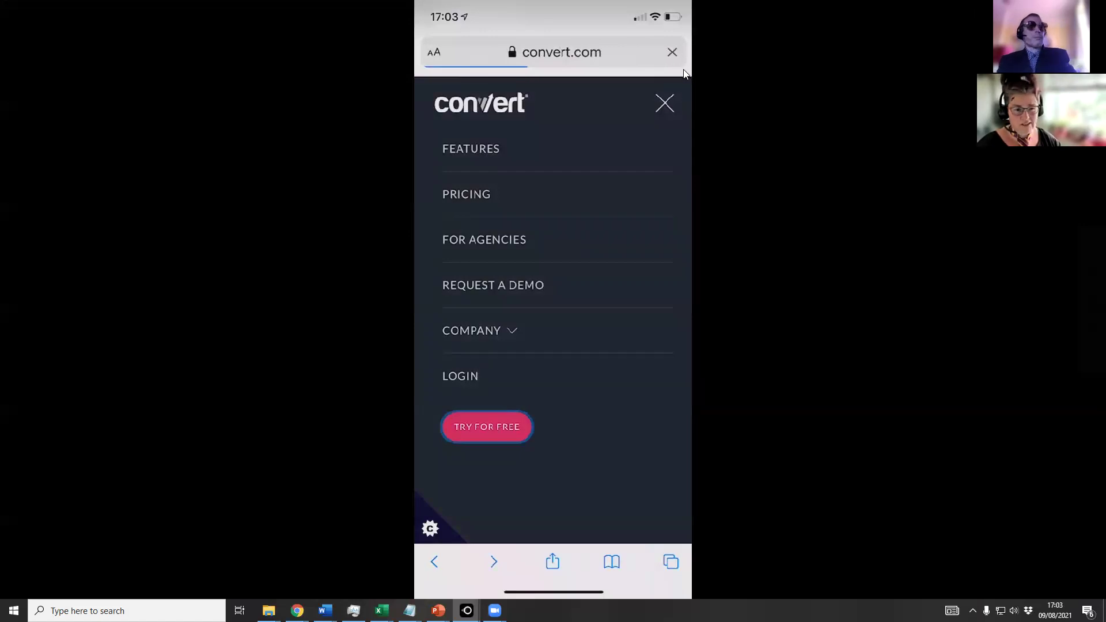
{"action": "key", "text": "alt+Tab"}
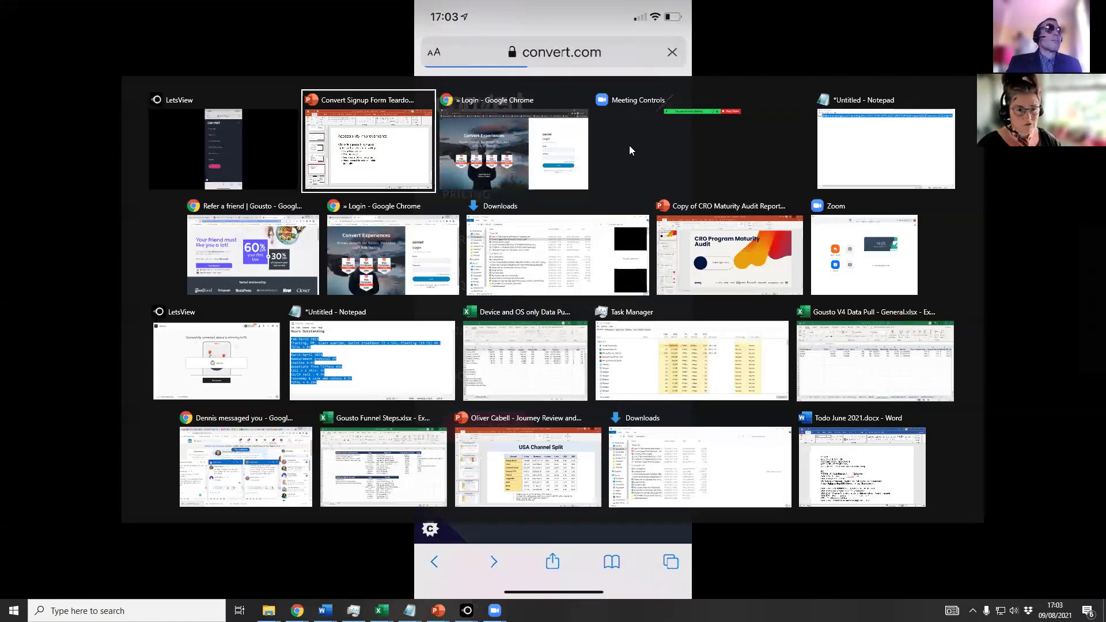
Go back from the app login to the Convert.com homepage, then open and close the free-trial form.
{"action": "left_click", "coordinate": [536, 174]}
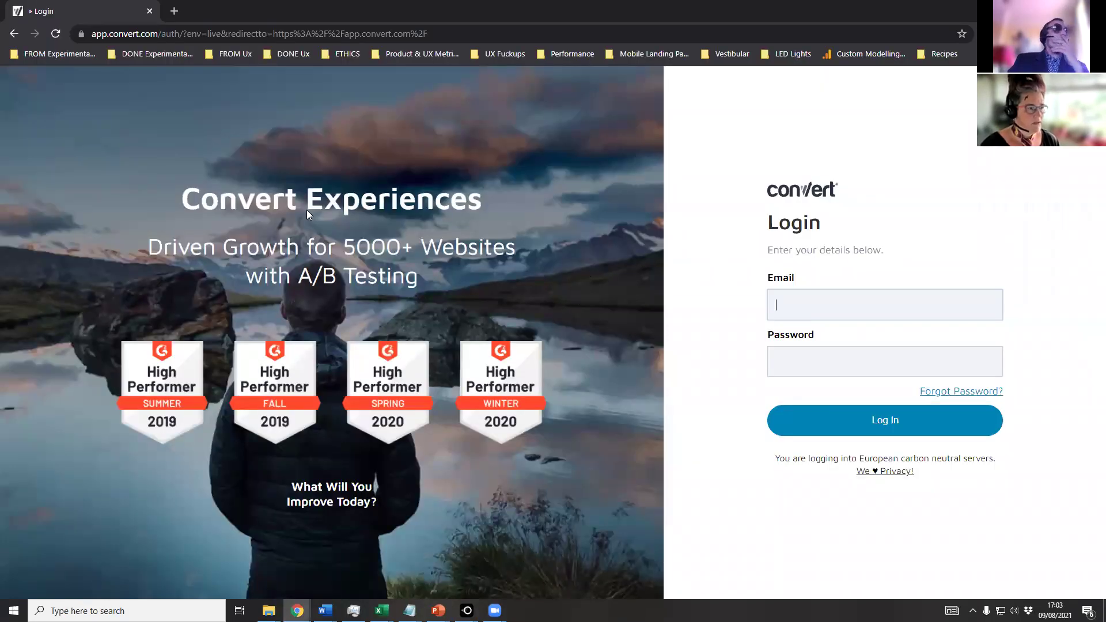
{"action": "left_click", "coordinate": [14, 35]}
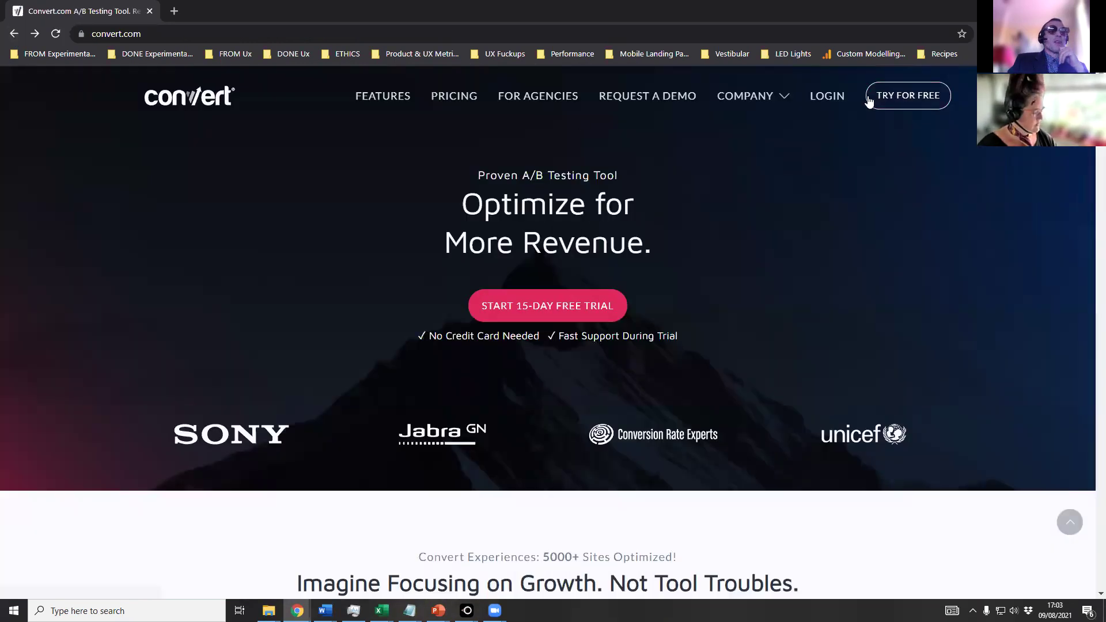
{"action": "left_click", "coordinate": [899, 99]}
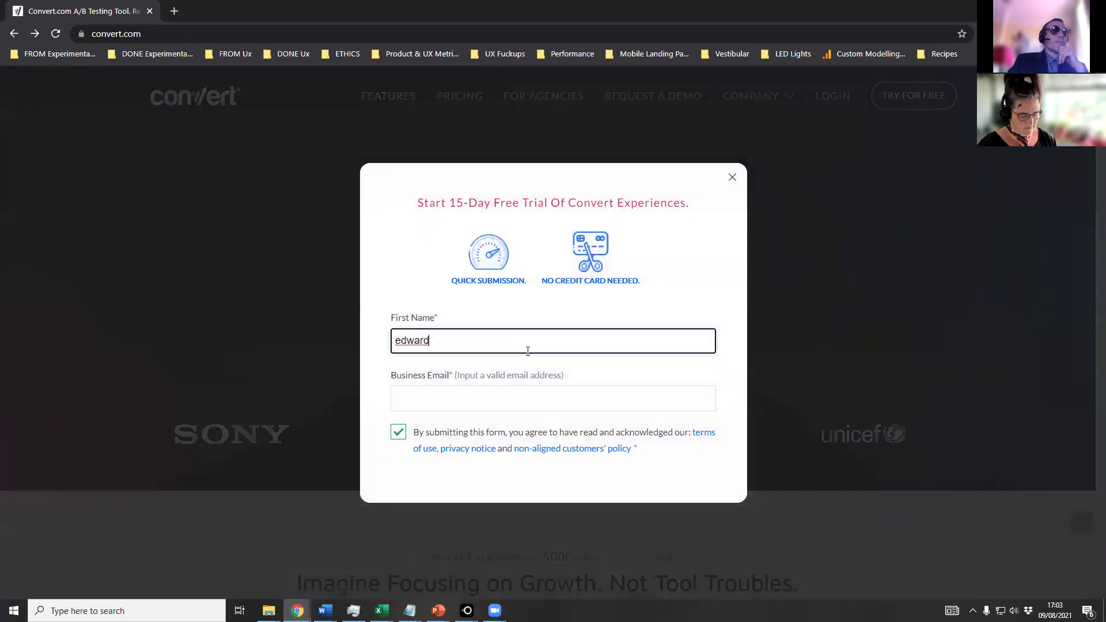
{"action": "left_click", "coordinate": [732, 178]}
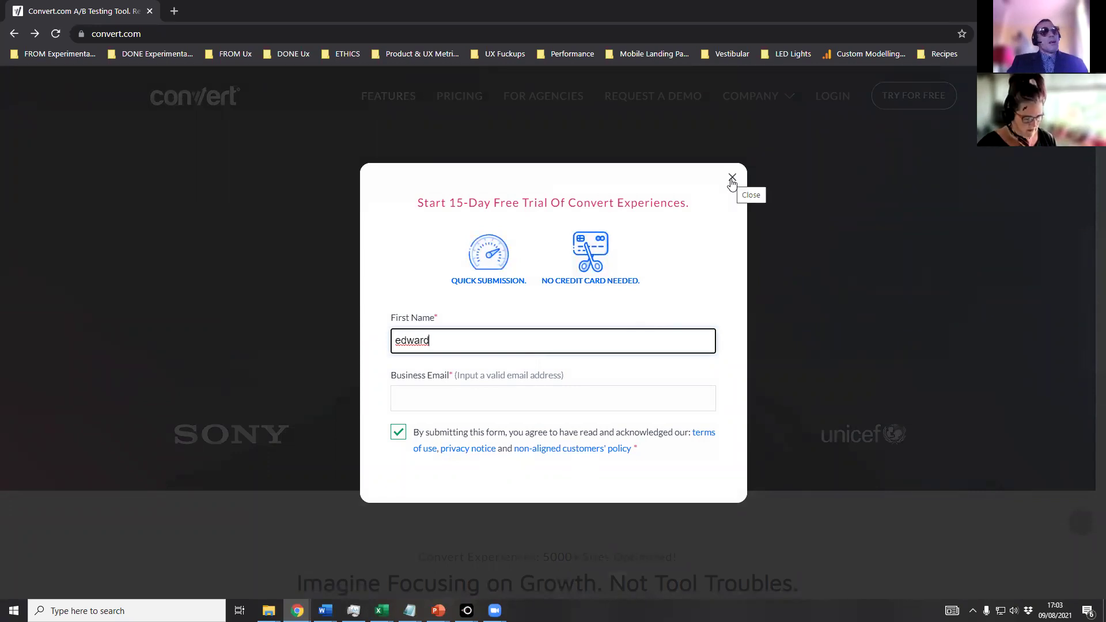